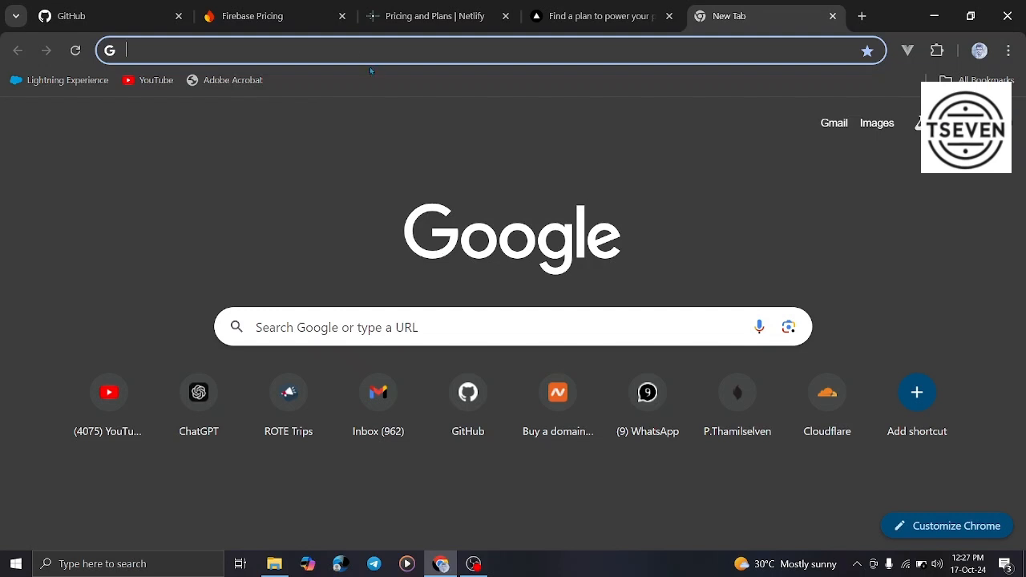
left_click(111, 16)
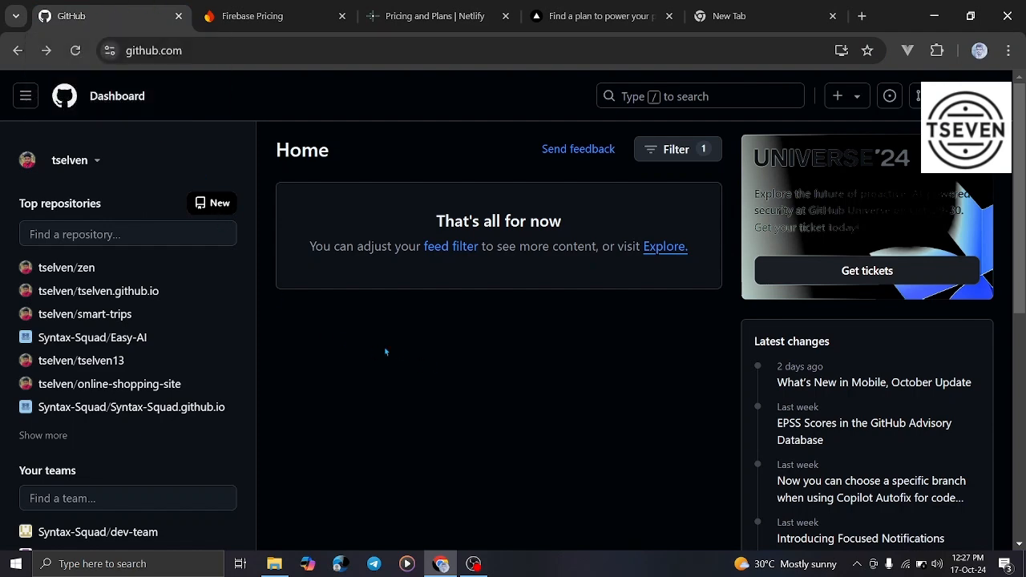
scroll(385, 351, "down", 3)
scroll(385, 351, "up", 3)
left_click(253, 16)
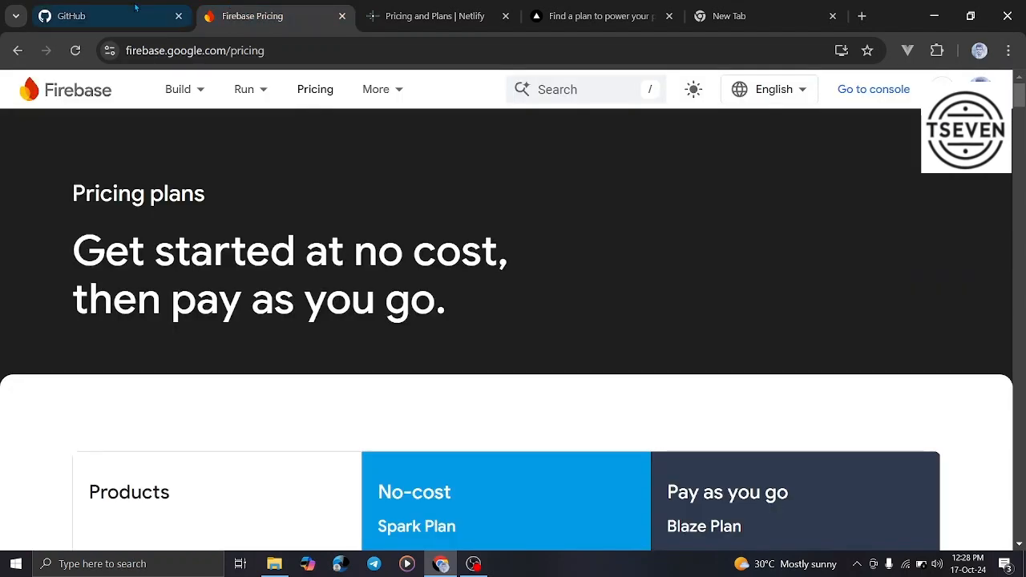
Step: Start a new repository from the GitHub dashboard and name it test-web
left_click(104, 16)
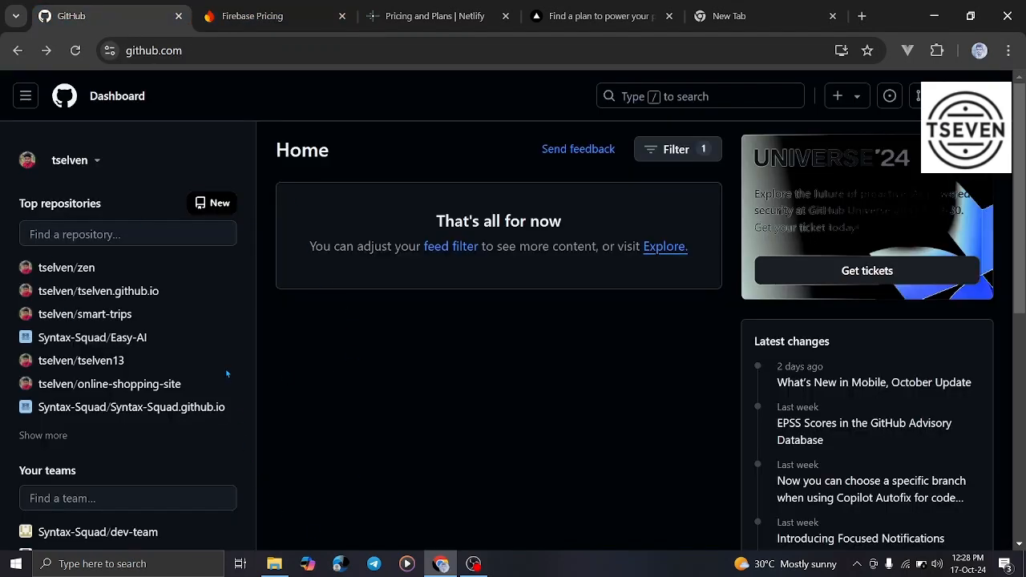
left_click(208, 207)
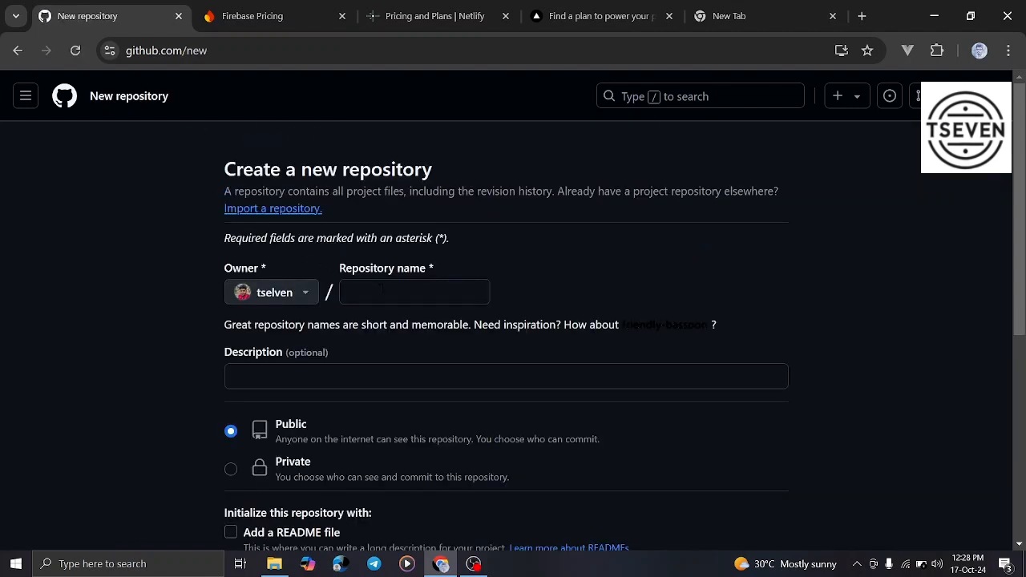
left_click(381, 292)
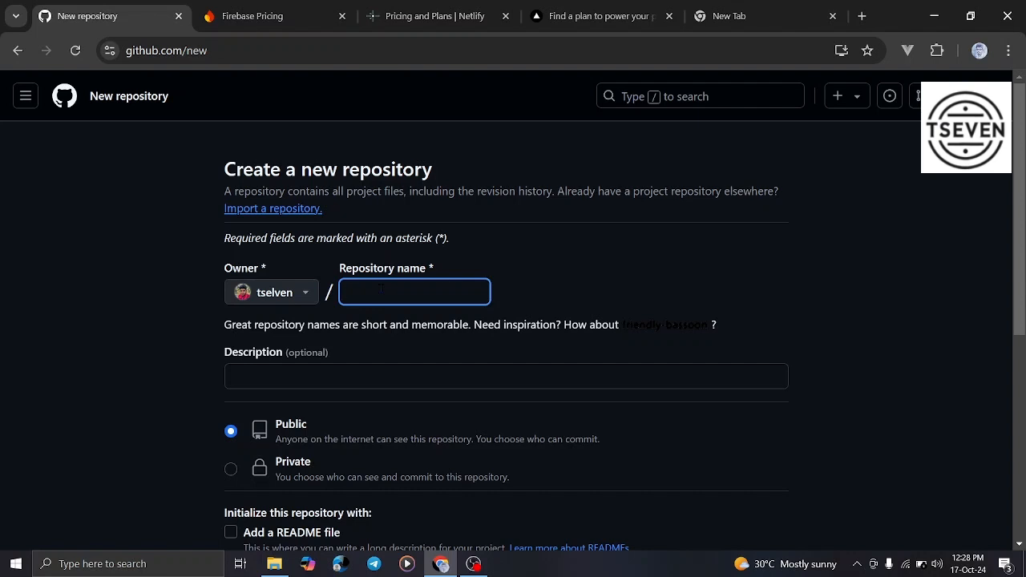
type("test")
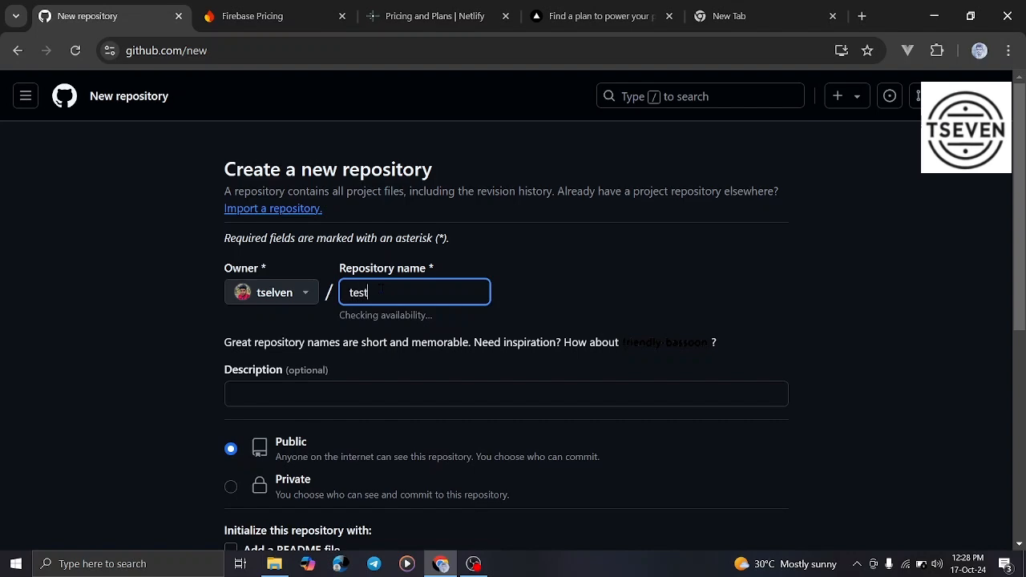
type("-web")
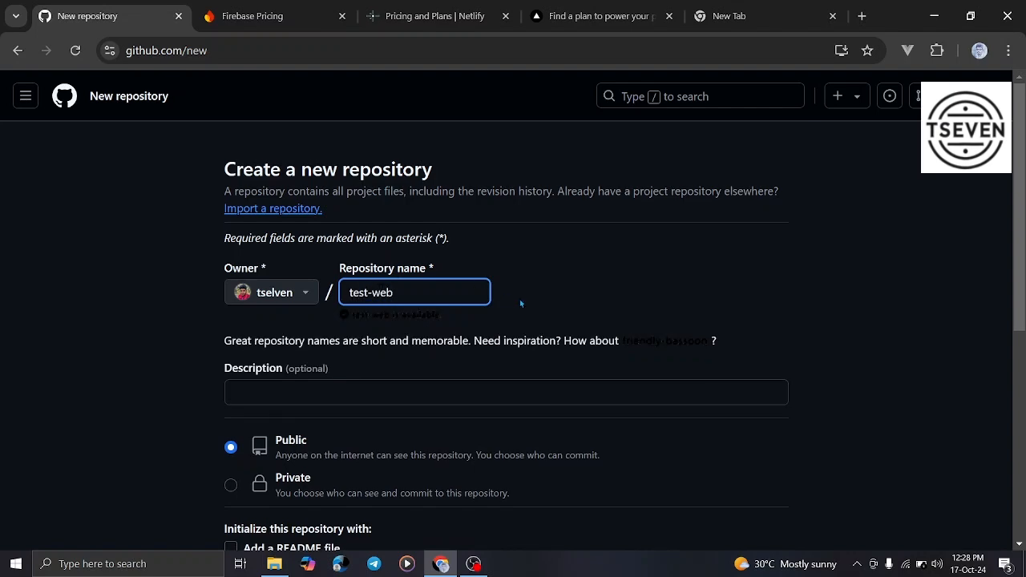
Step: Create the repository as public, without a README file, .gitignore template or license
scroll(559, 323, "down", 3)
scroll(477, 265, "up", 1)
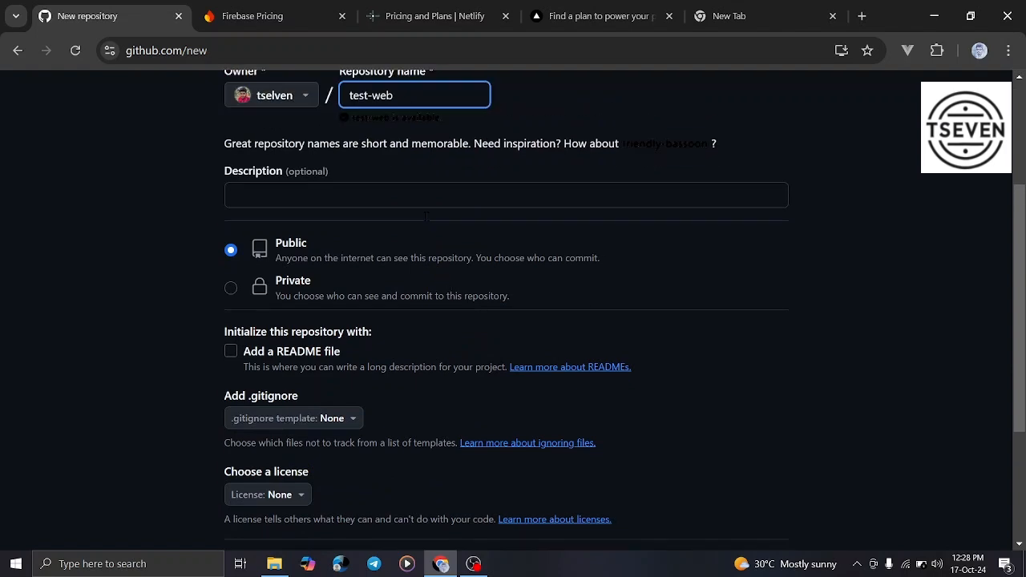
scroll(426, 216, "down", 2)
scroll(426, 217, "down", 2)
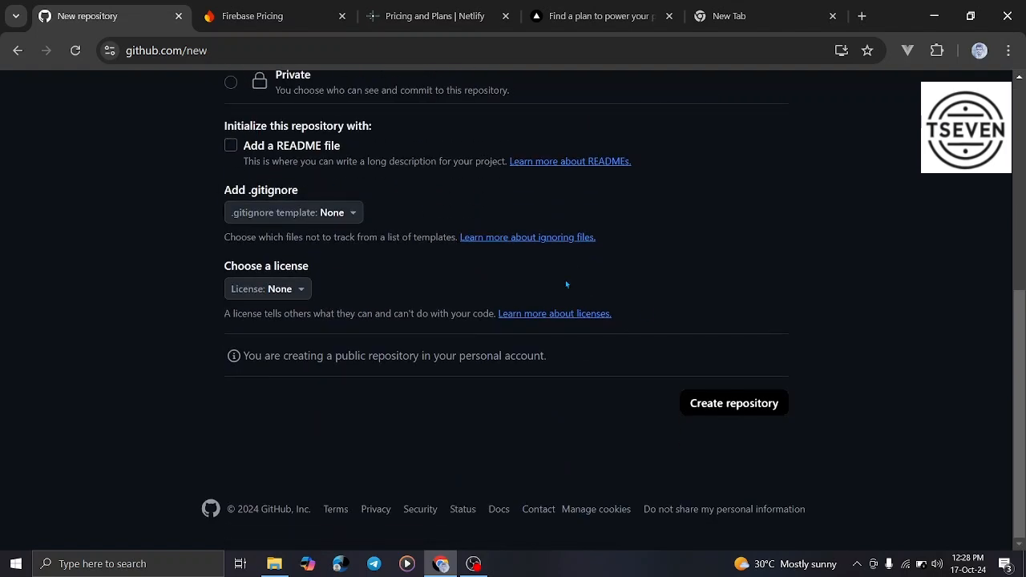
scroll(674, 354, "up", 3)
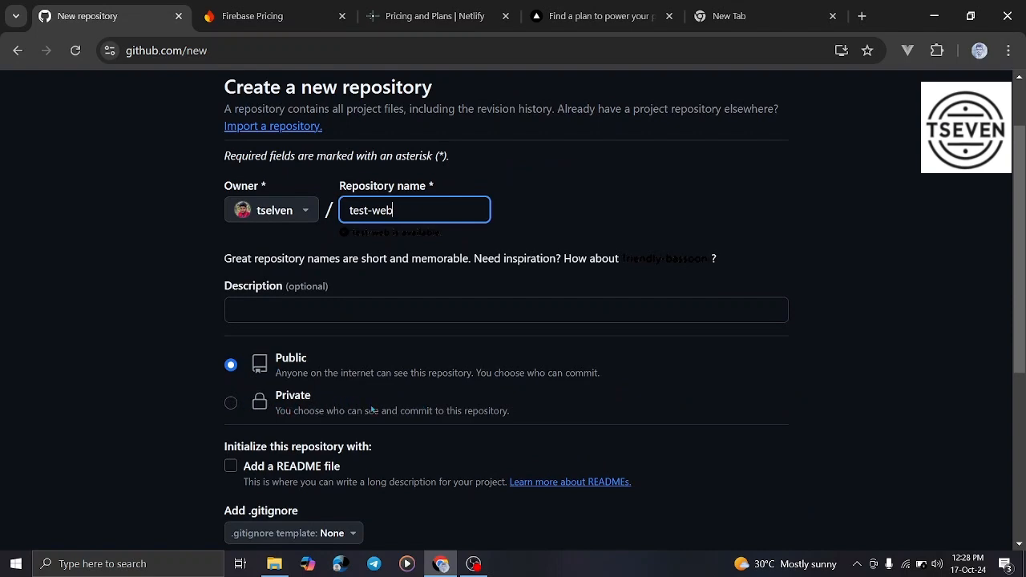
scroll(666, 518, "down", 3)
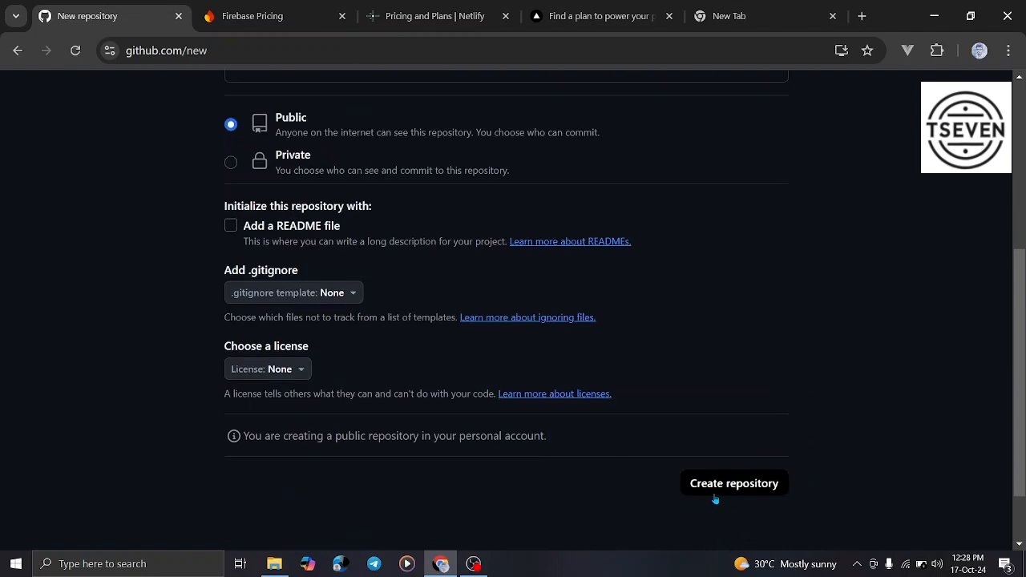
left_click(715, 490)
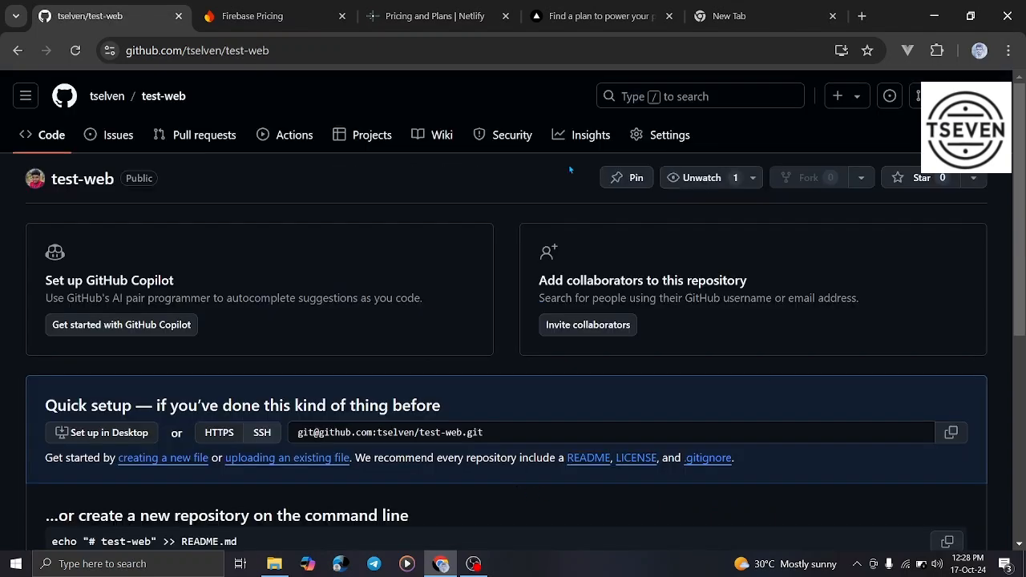
Step: Start a new file named index.html in the empty test-web repository
scroll(373, 288, "down", 4)
scroll(373, 292, "up", 1)
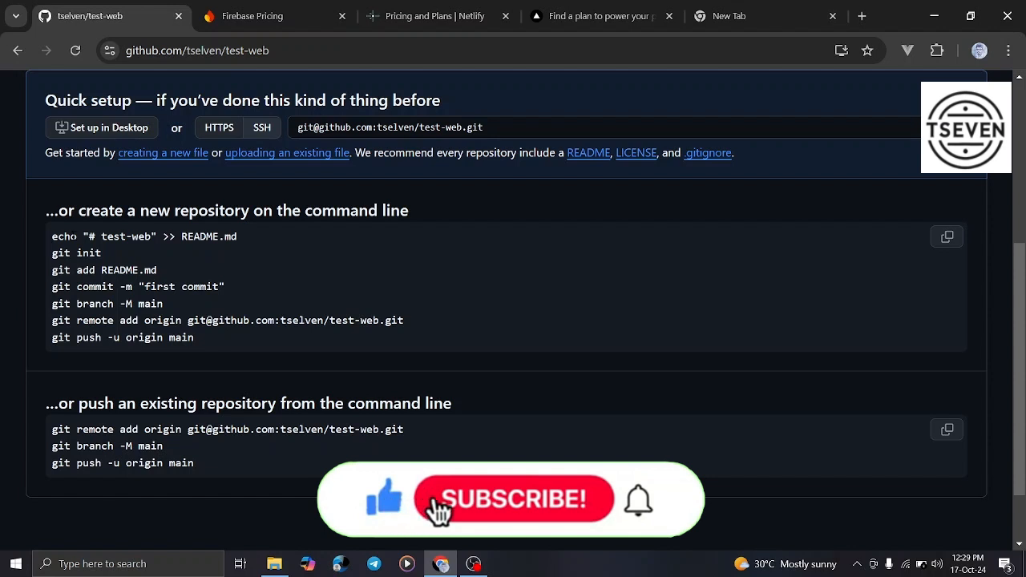
left_click_drag(49, 238, 401, 321)
scroll(401, 321, "up", 4)
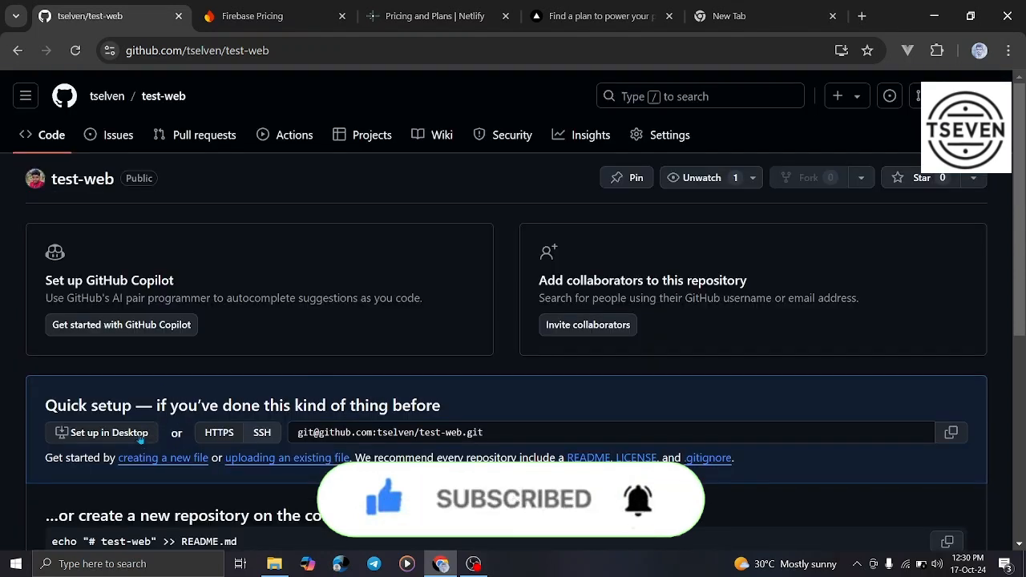
left_click(166, 460)
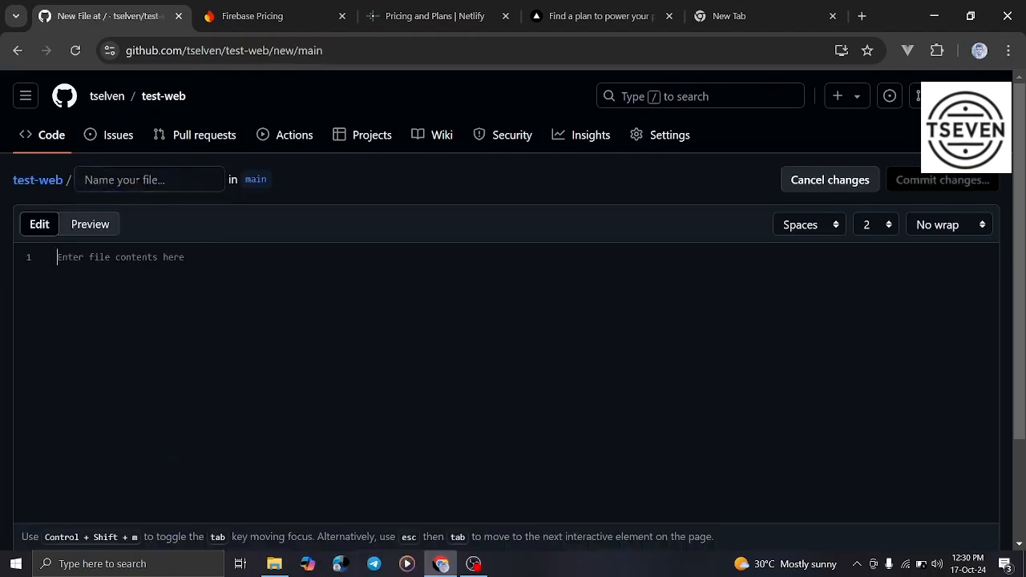
left_click(137, 181)
type("in")
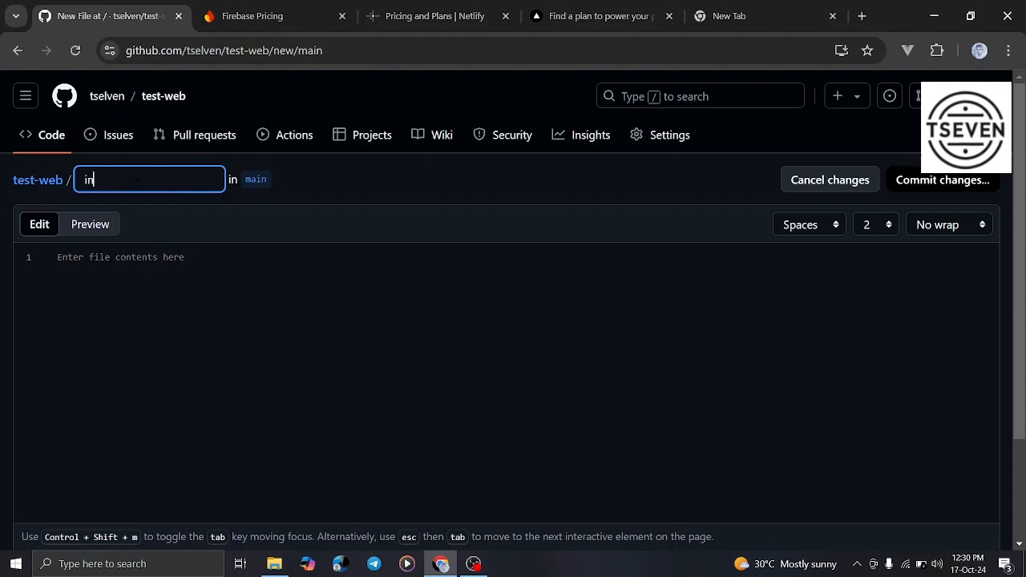
type("dex.html")
Step: Write an html element in index.html containing a head section with the title "Test Website"
left_click(144, 267)
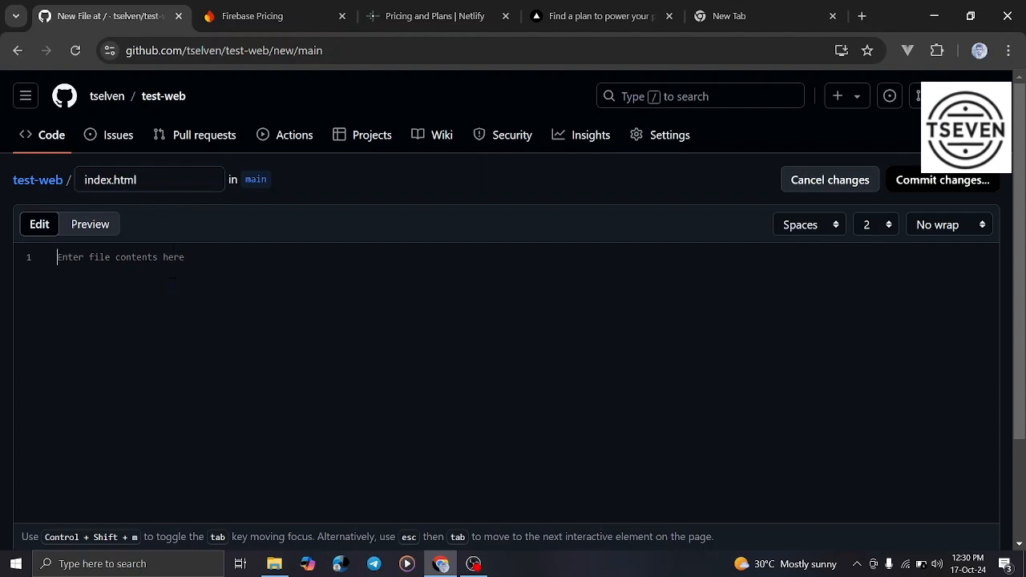
type("<html></html>")
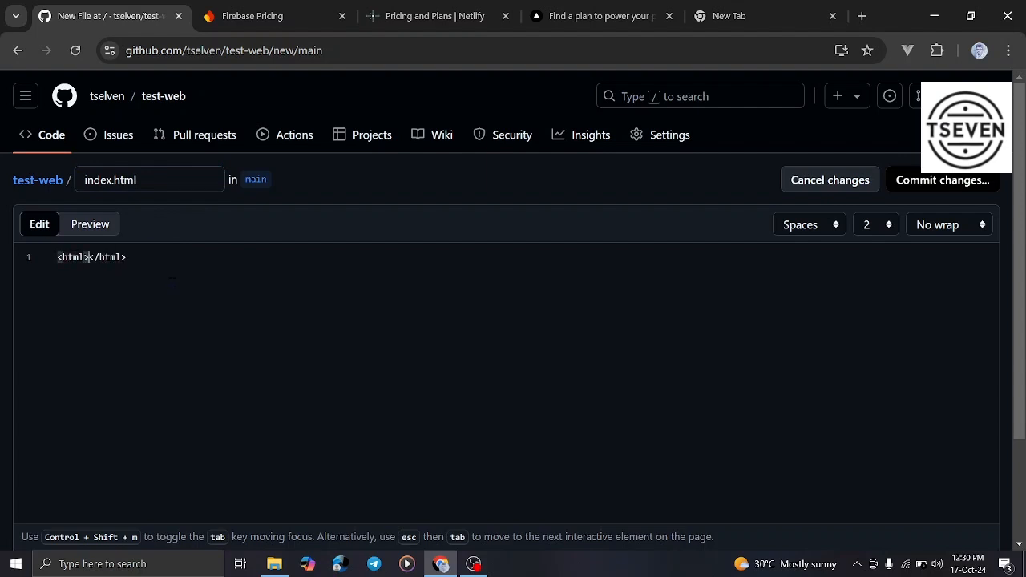
key("Return")
type("<t")
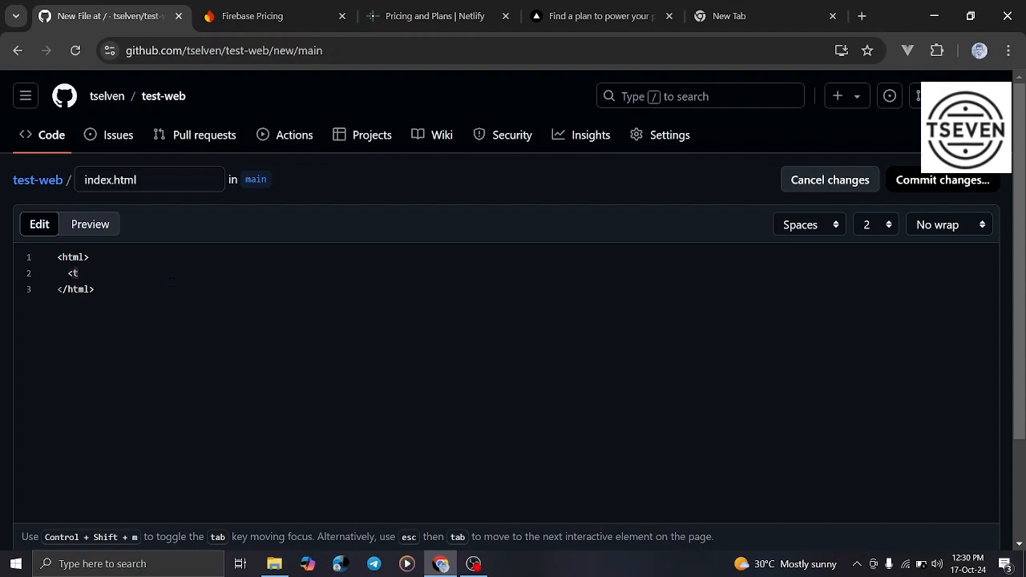
key("BackSpace")
type("head>")
key("Return")
type("<t")
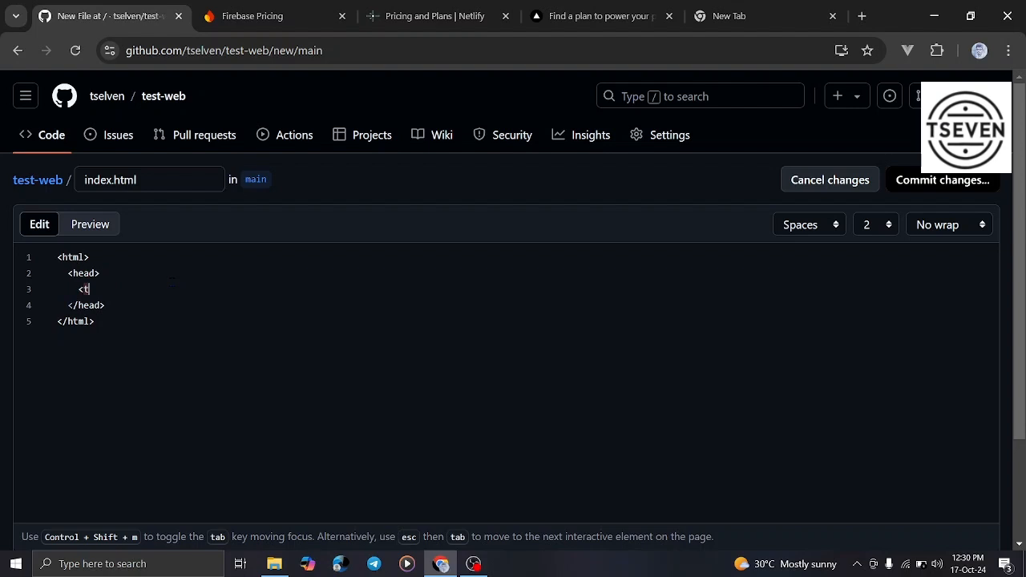
type("itle>Test Website</title>")
Step: Add a body section below the head with an h1 heading reading "Test Website"
left_click(156, 304)
key("Return")
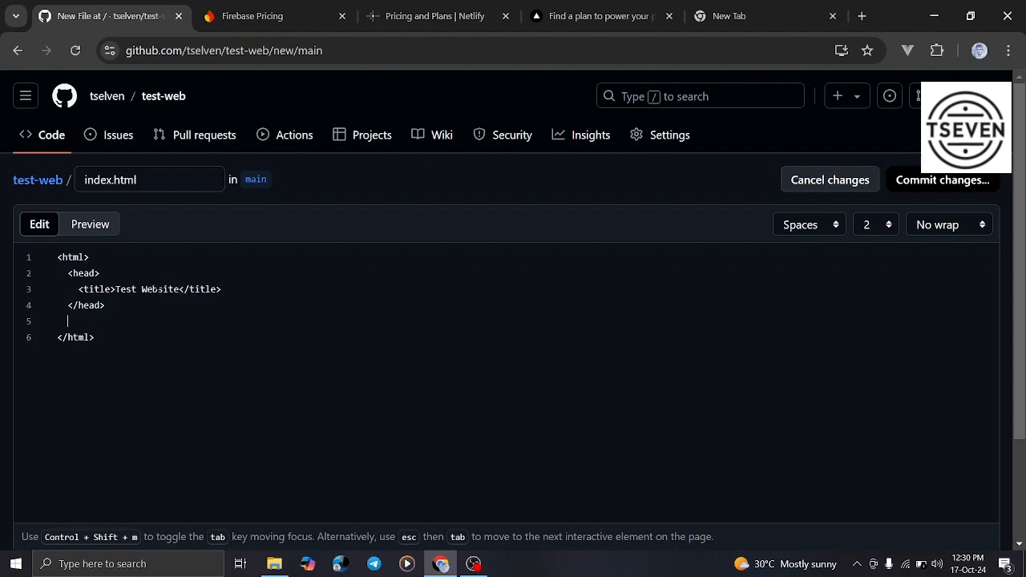
type("<body>")
key("Return")
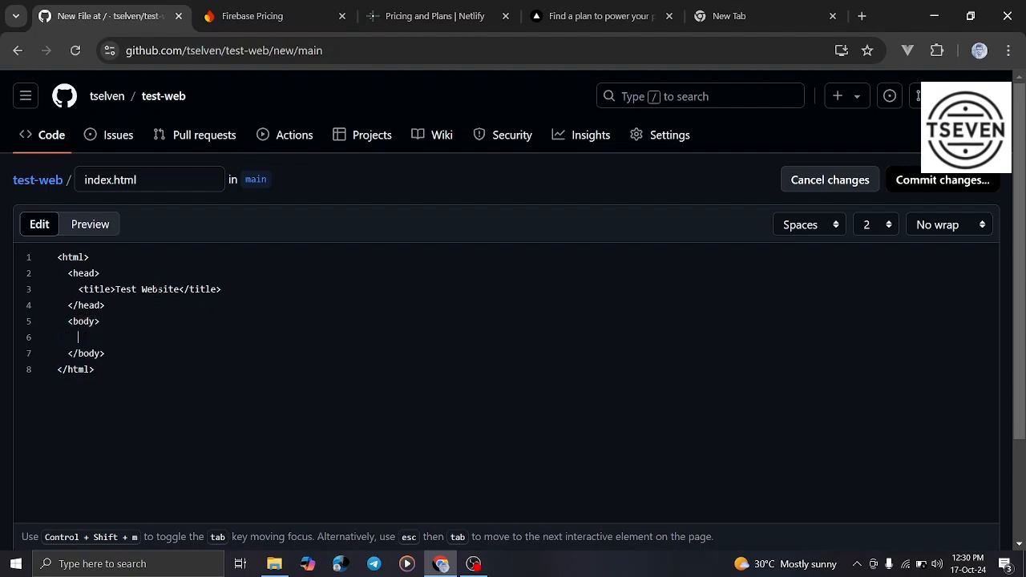
type("<h1")
type(">")
type("Tes")
type("t Websi")
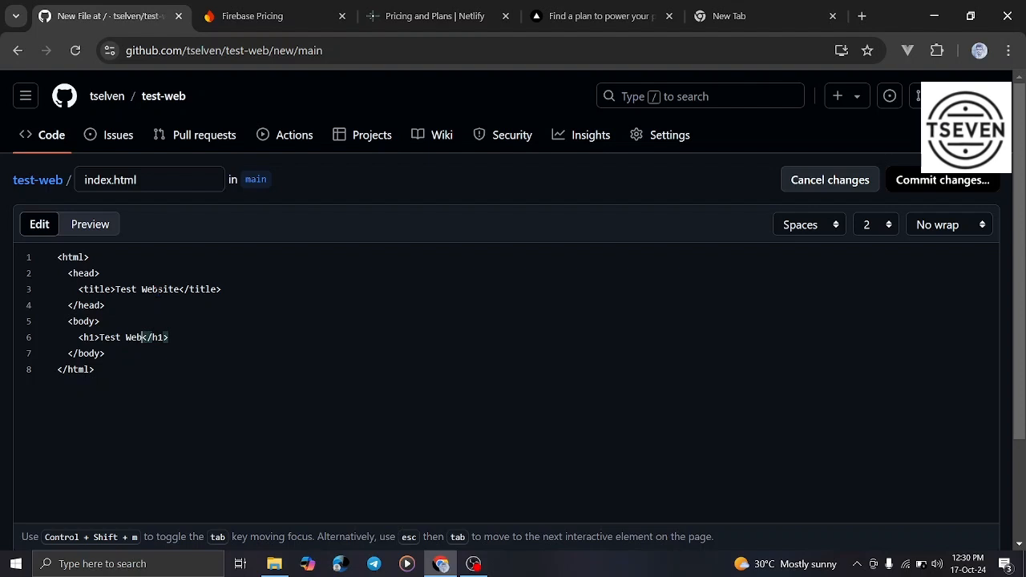
type("te")
Step: Commit the new index.html file with the message "Create index.html"
left_click(944, 184)
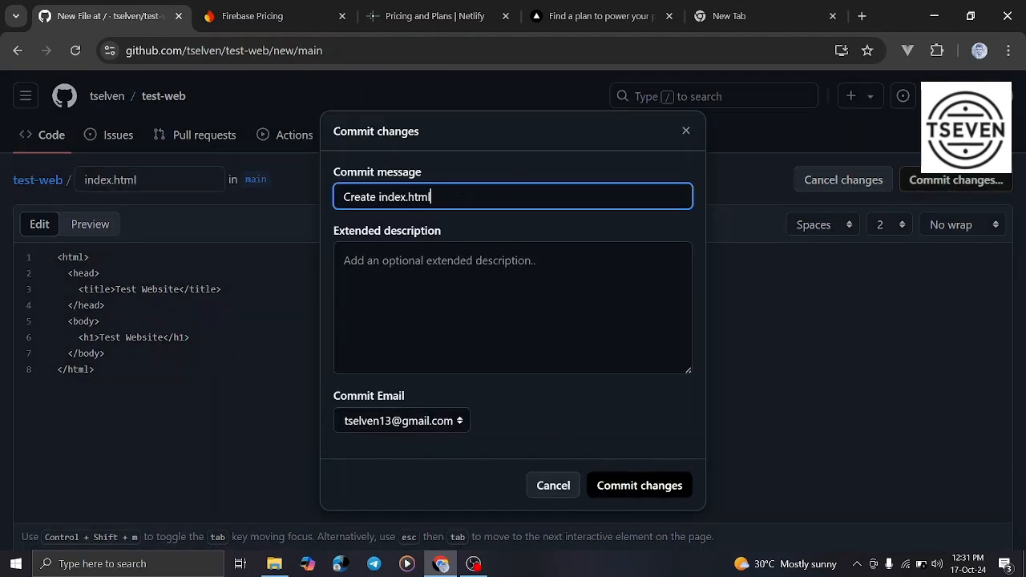
key("ctrl+a")
left_click_drag(436, 198, 322, 208)
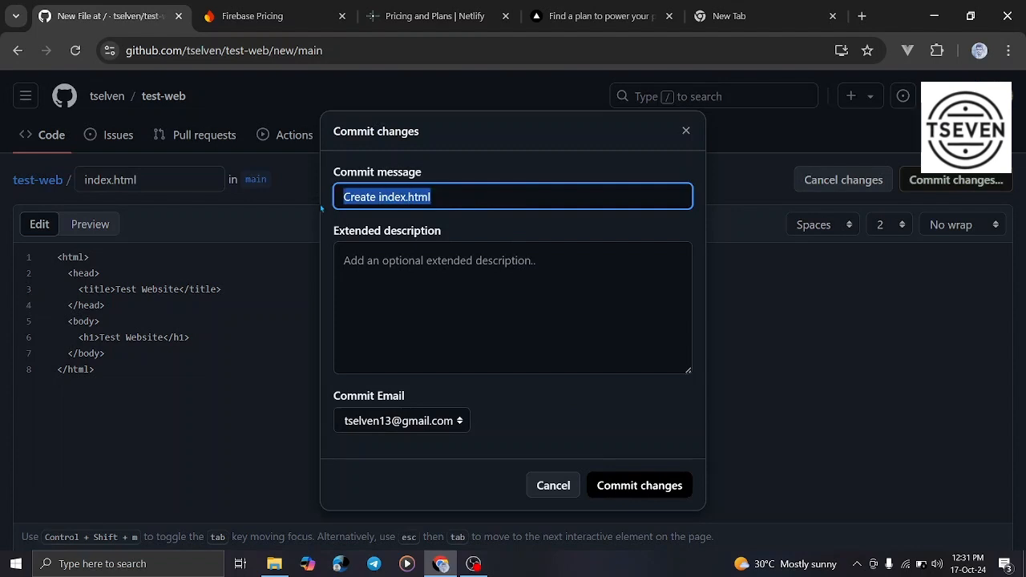
left_click(633, 486)
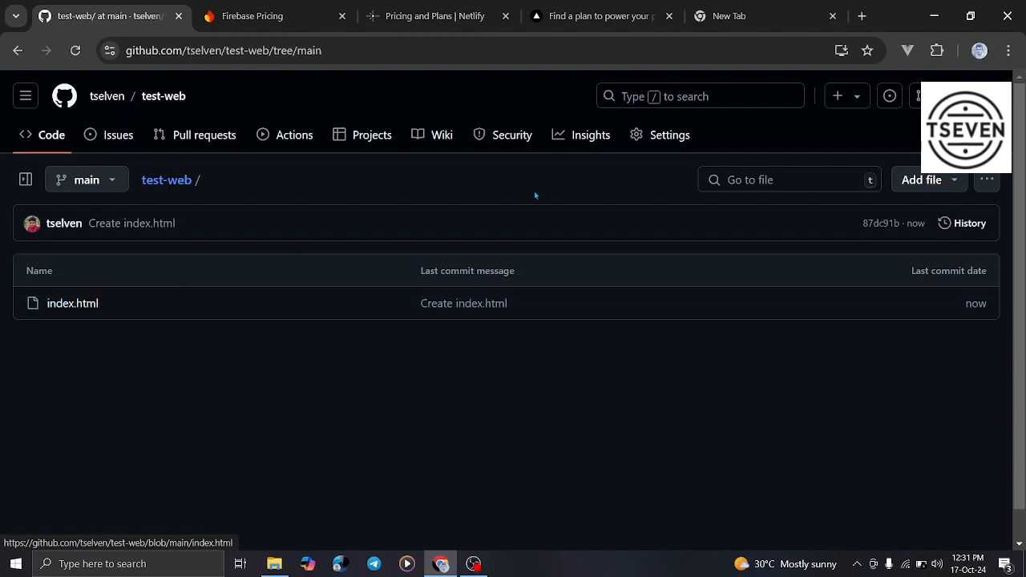
Step: Open the GitHub Pages settings of the test-web repository
left_click(658, 136)
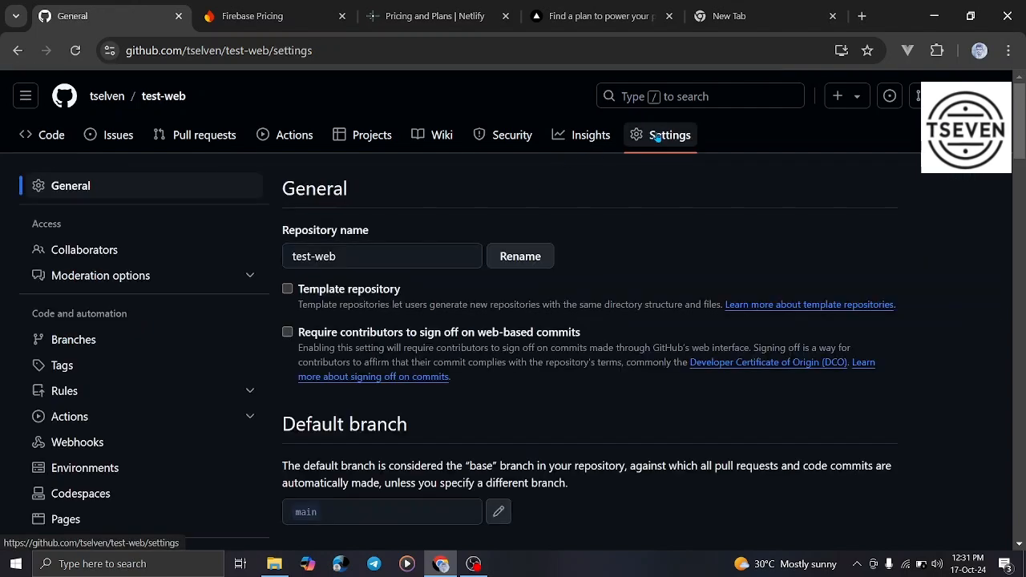
scroll(130, 325, "down", 4)
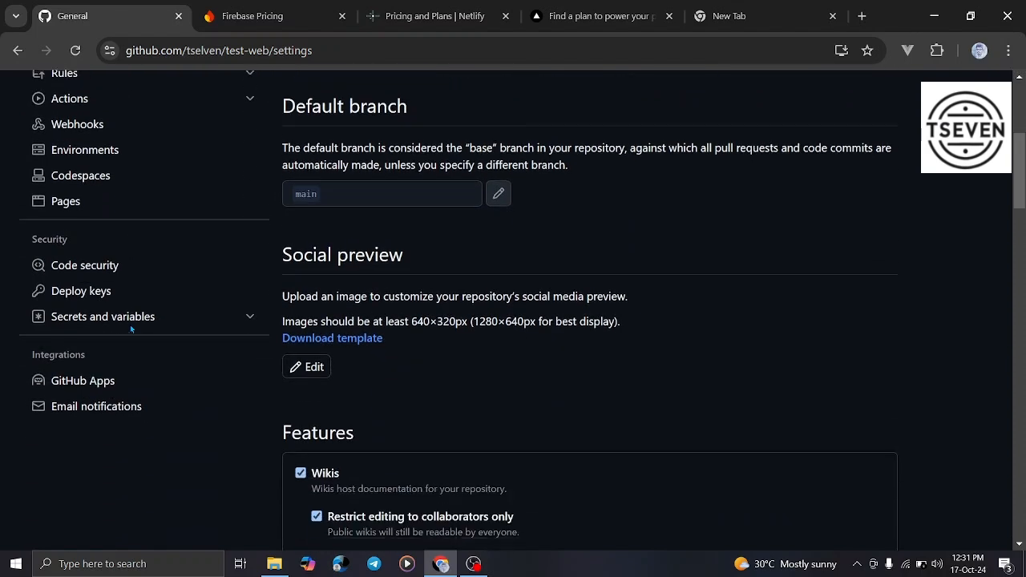
scroll(130, 335, "up", 1)
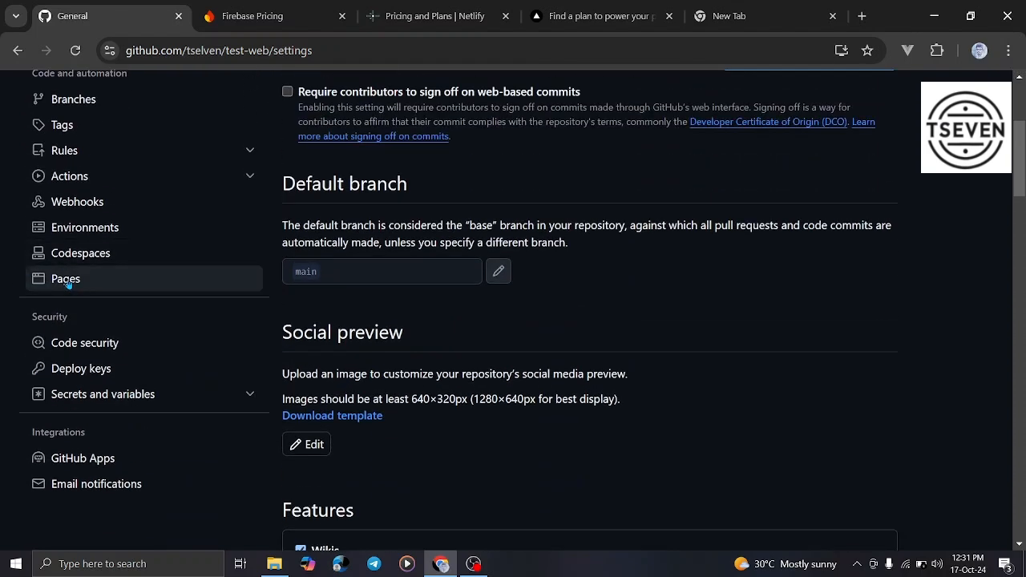
left_click(71, 285)
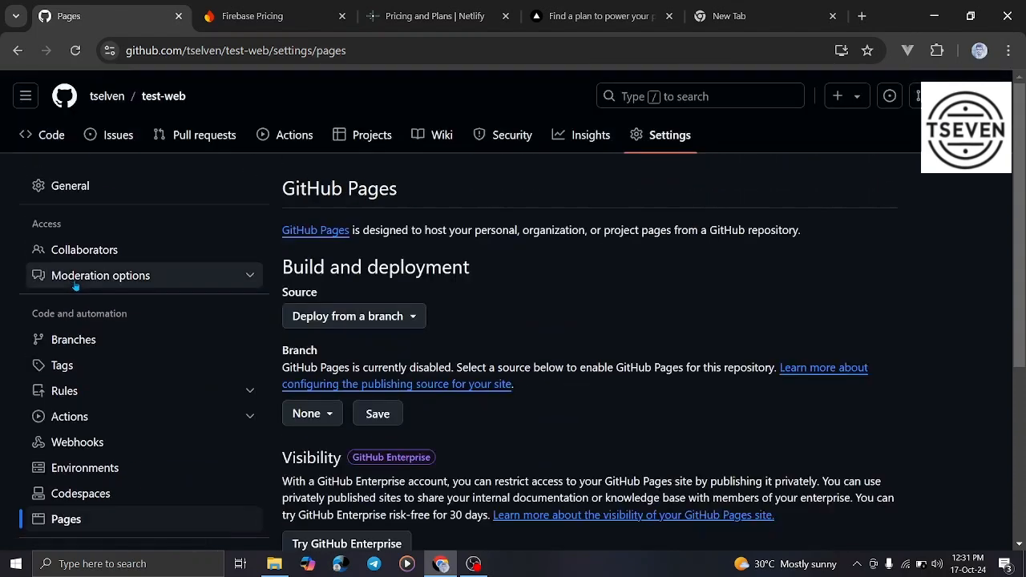
scroll(494, 314, "down", 1)
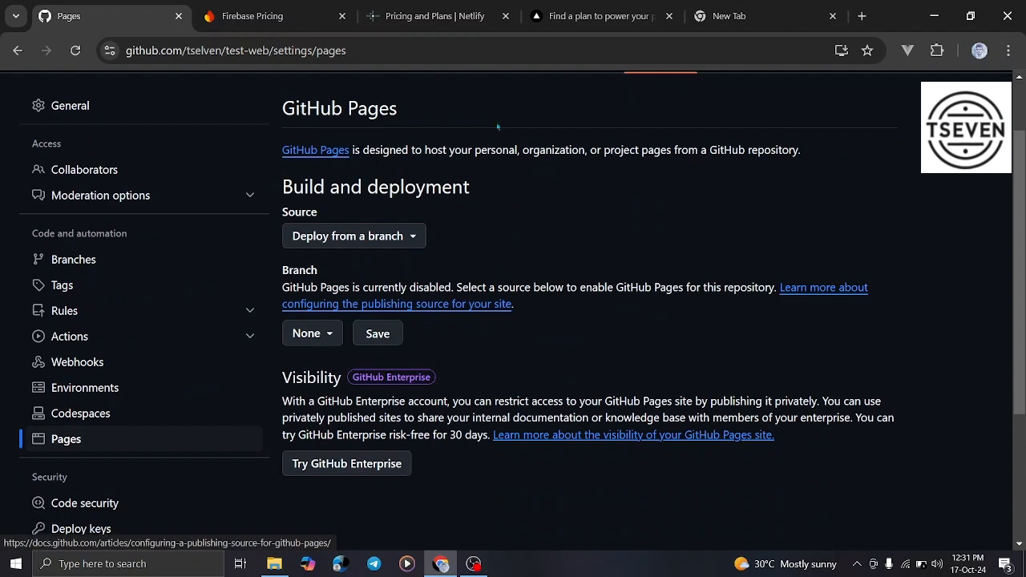
Step: Set GitHub Pages to deploy from the main branch's / (root) folder and save the publishing source
left_click(363, 238)
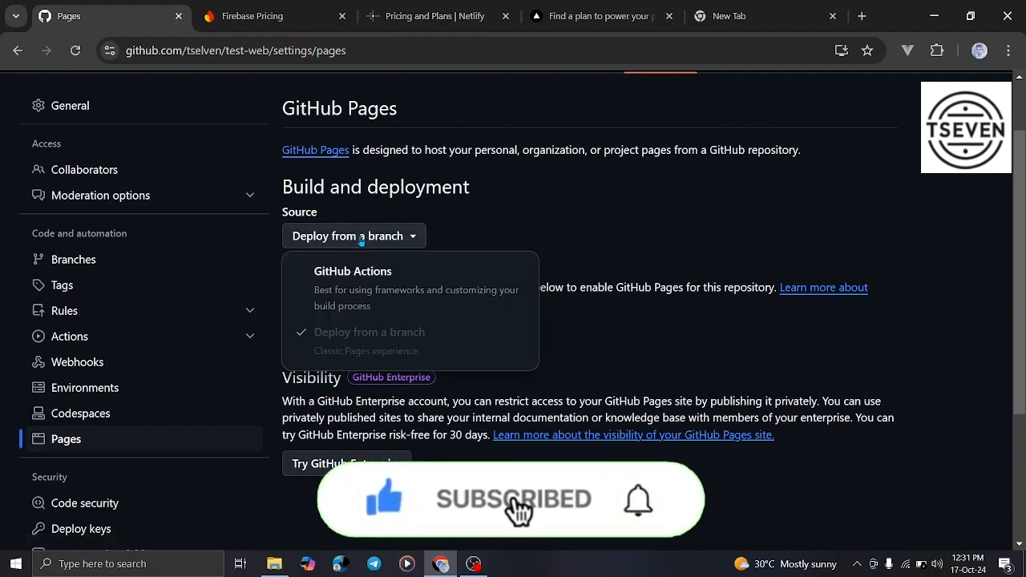
left_click(362, 241)
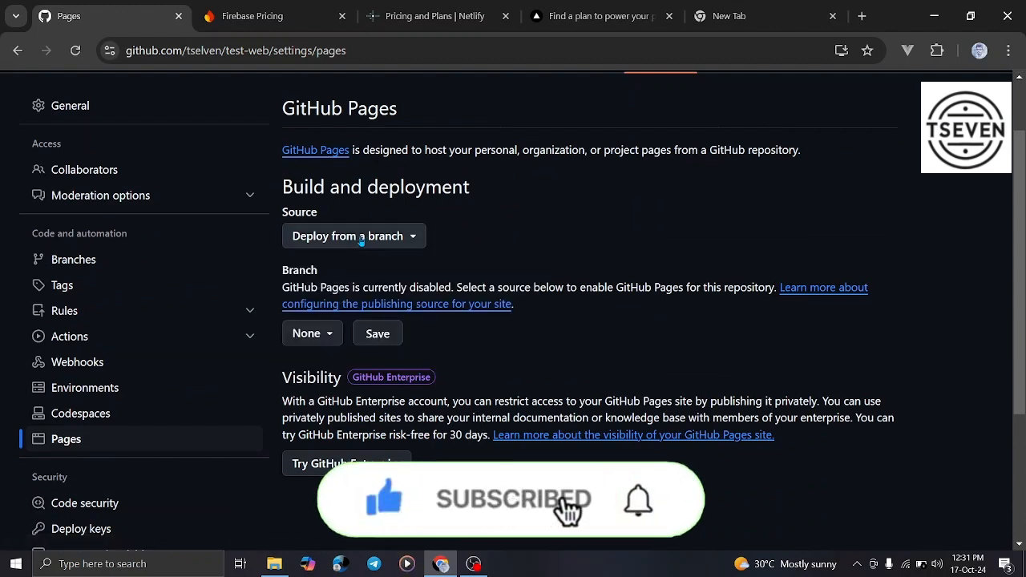
left_click(326, 342)
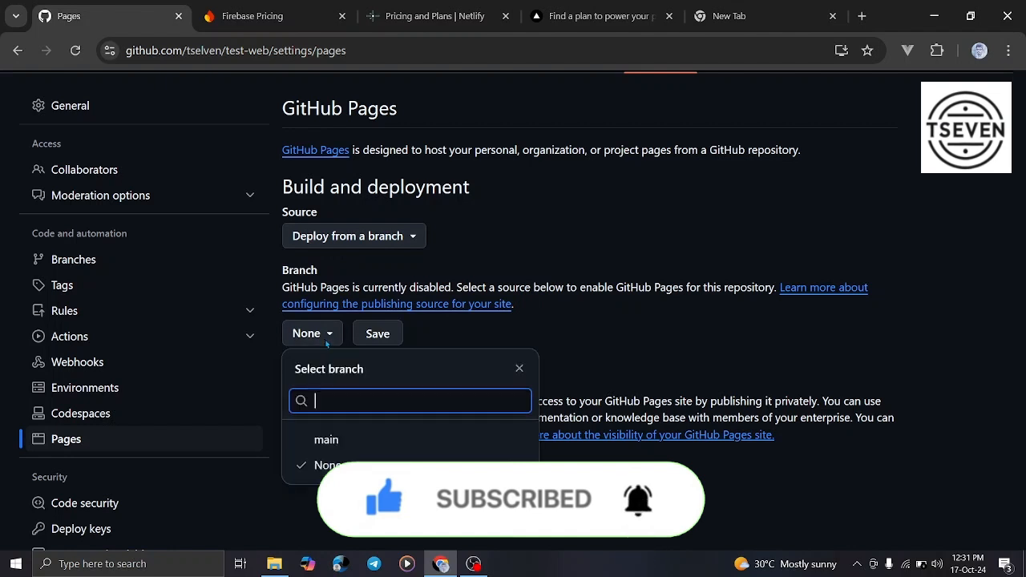
left_click(316, 444)
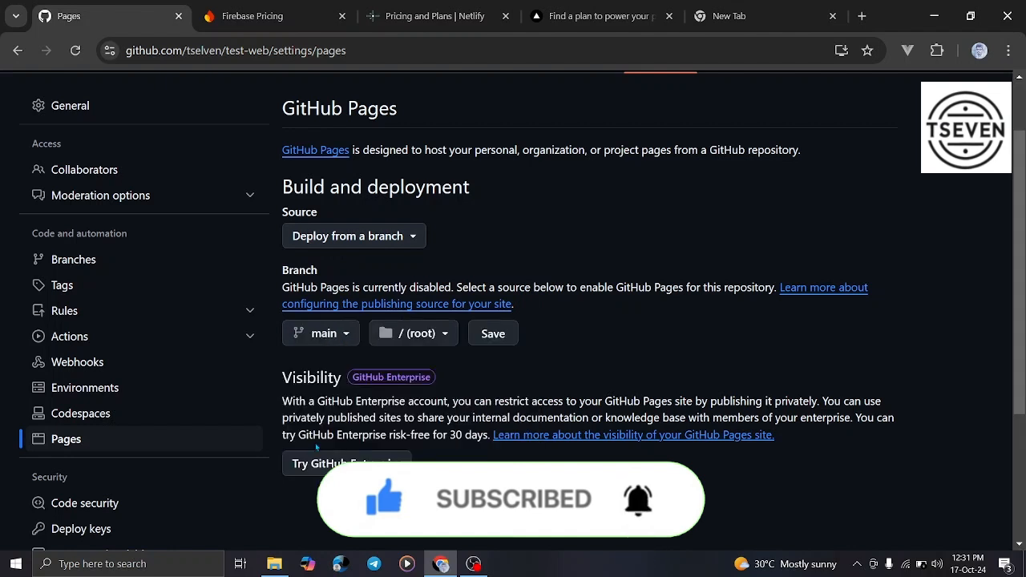
left_click(439, 341)
left_click(438, 341)
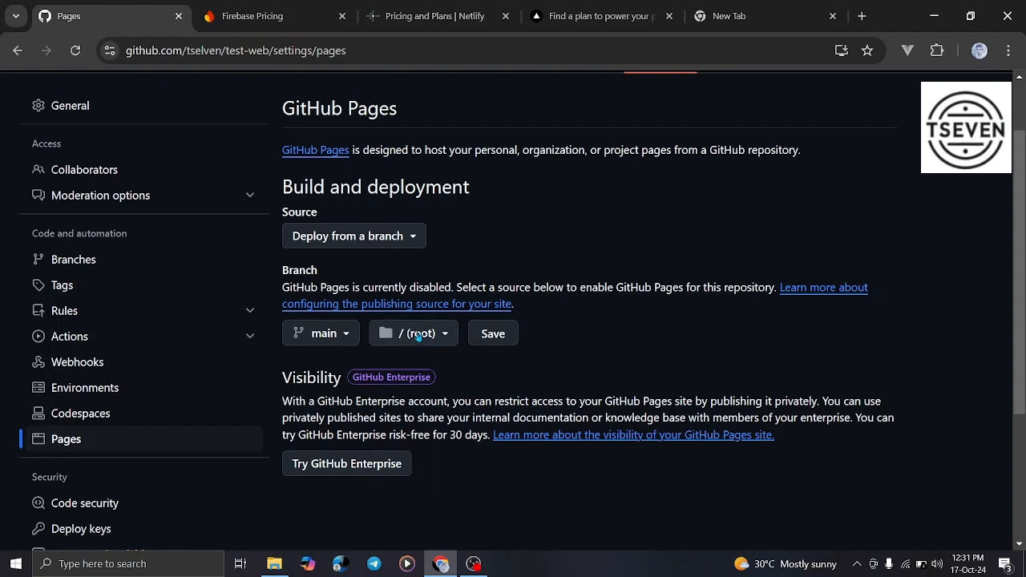
left_click(495, 338)
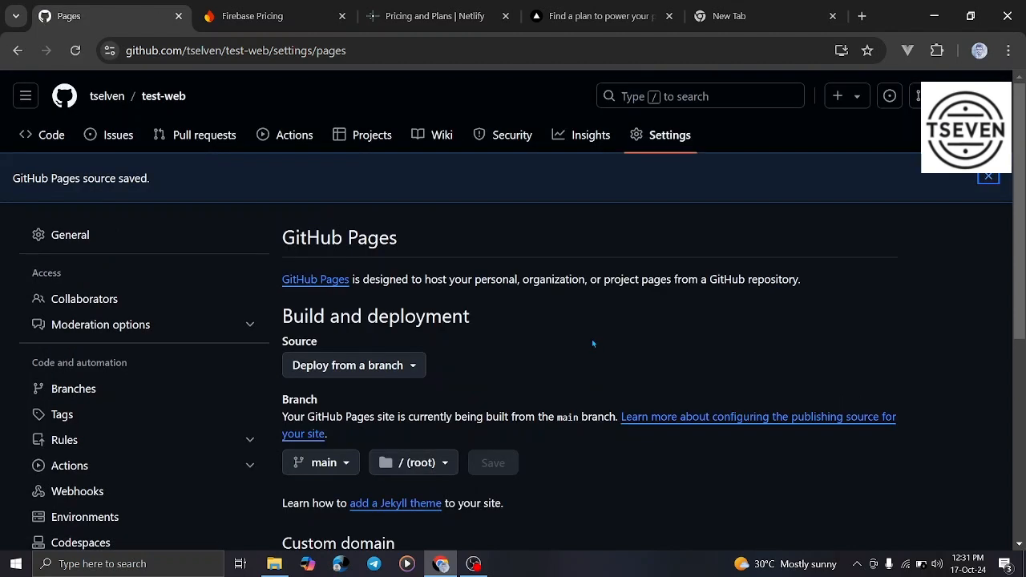
Step: Reload the GitHub Pages settings to check whether the site has been published
scroll(593, 345, "down", 3)
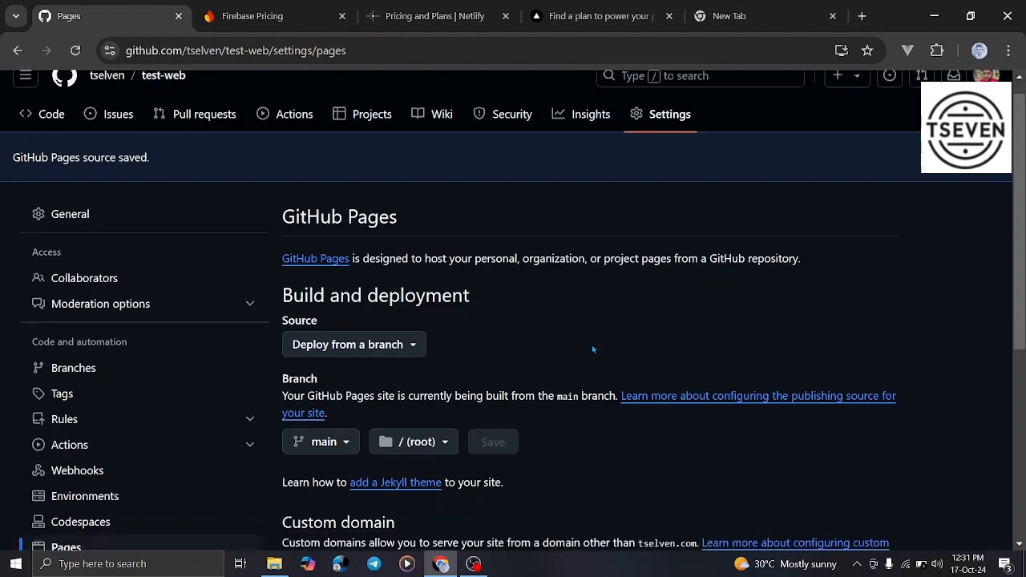
scroll(593, 348, "up", 3)
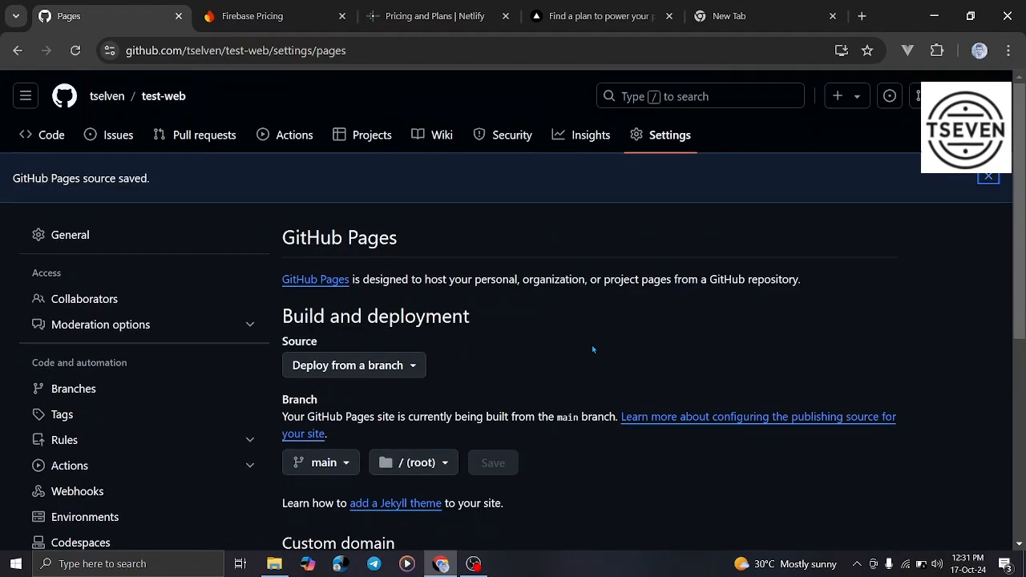
left_click(75, 50)
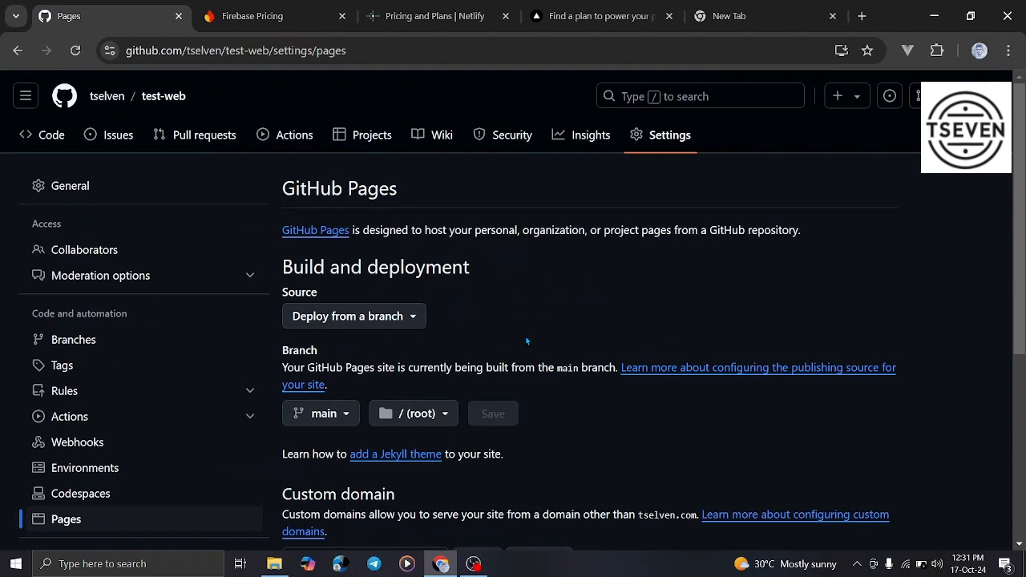
Step: Open the details of the pages build and deployment check for the test-web repository's latest commit
left_click(48, 135)
left_click(672, 136)
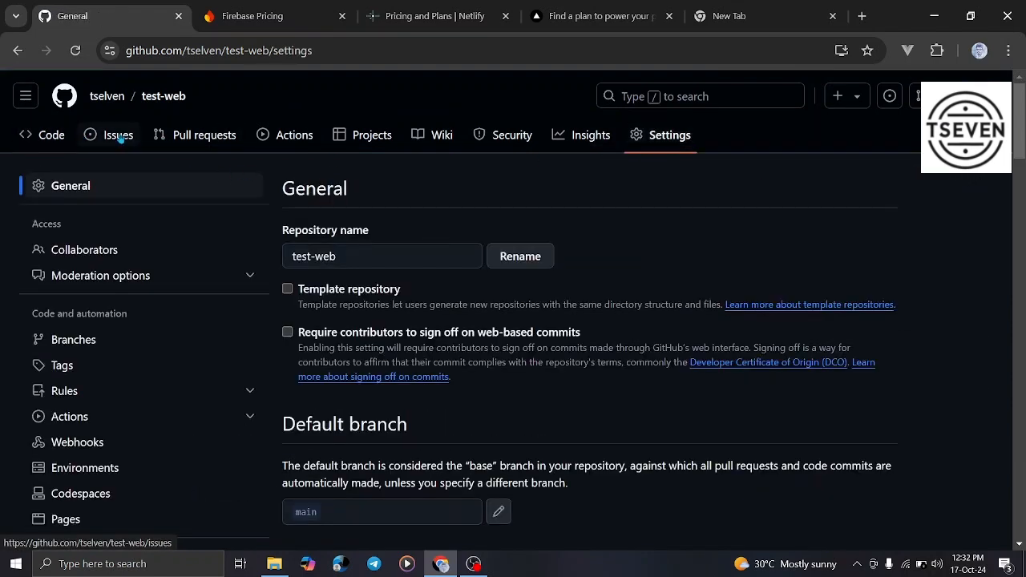
left_click(37, 136)
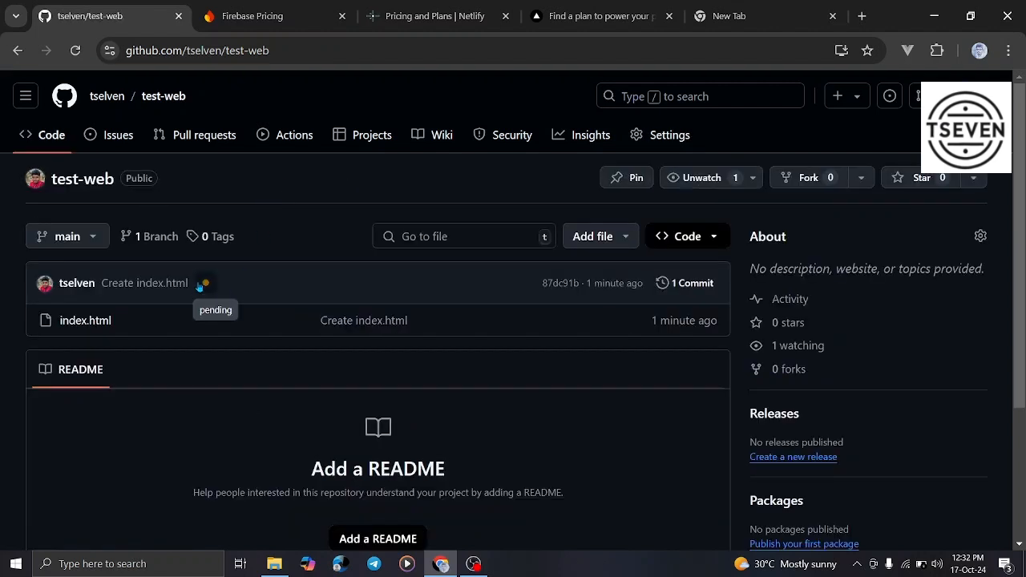
left_click(206, 285)
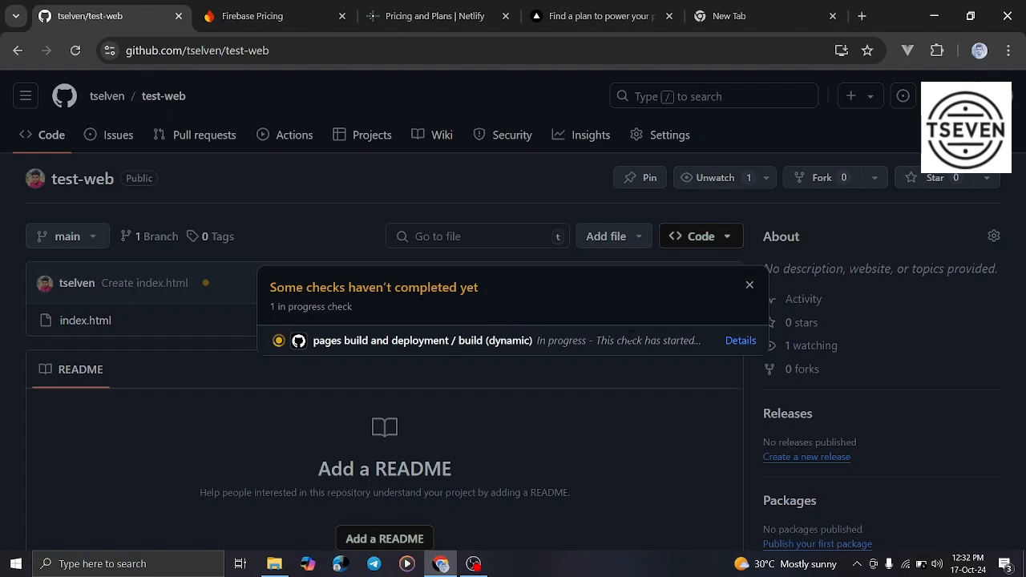
left_click(741, 341)
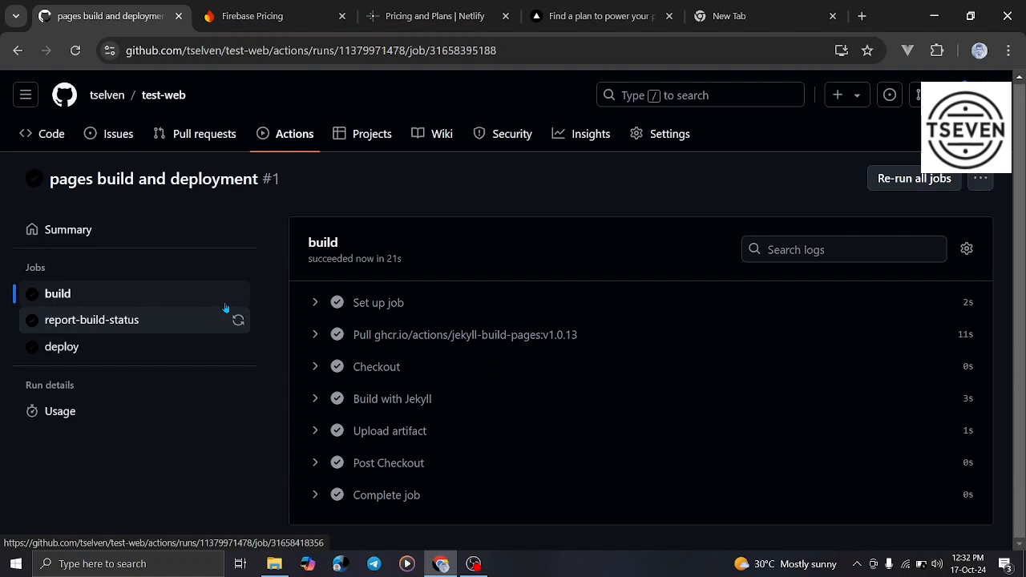
Step: Return to the repository's GitHub Pages settings and open the live site from its published link
left_click(643, 131)
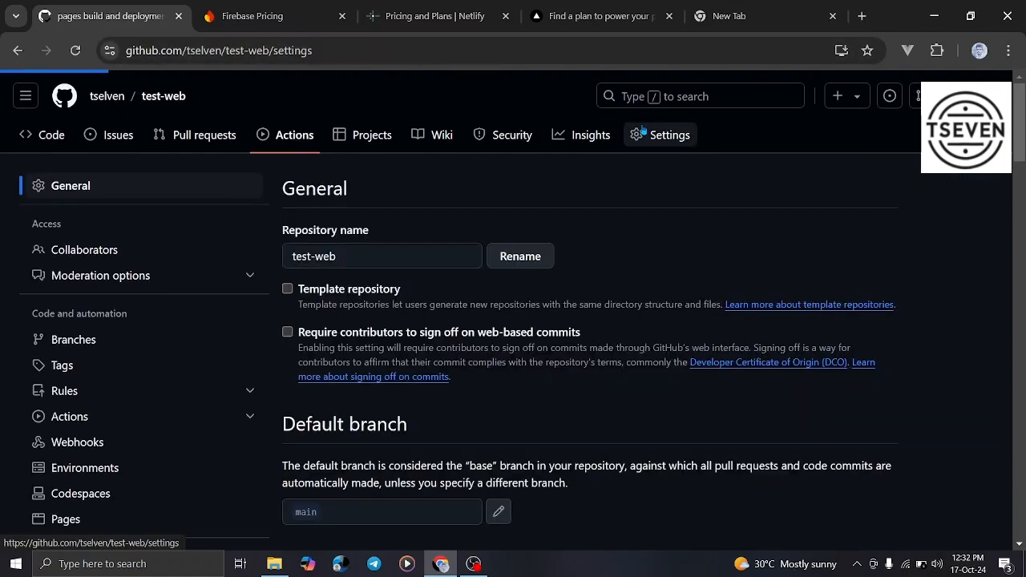
scroll(93, 388, "down", 3)
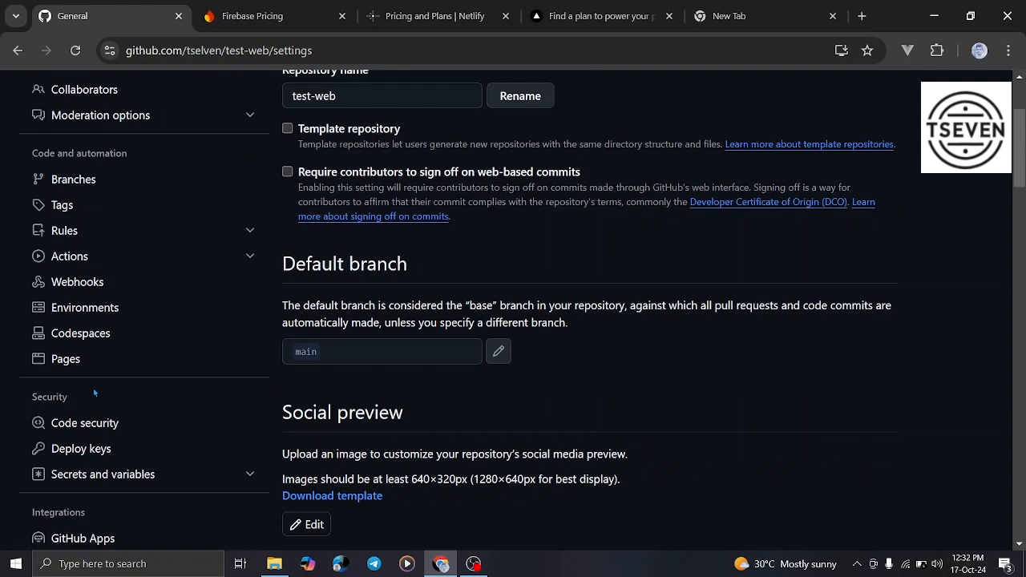
left_click(64, 360)
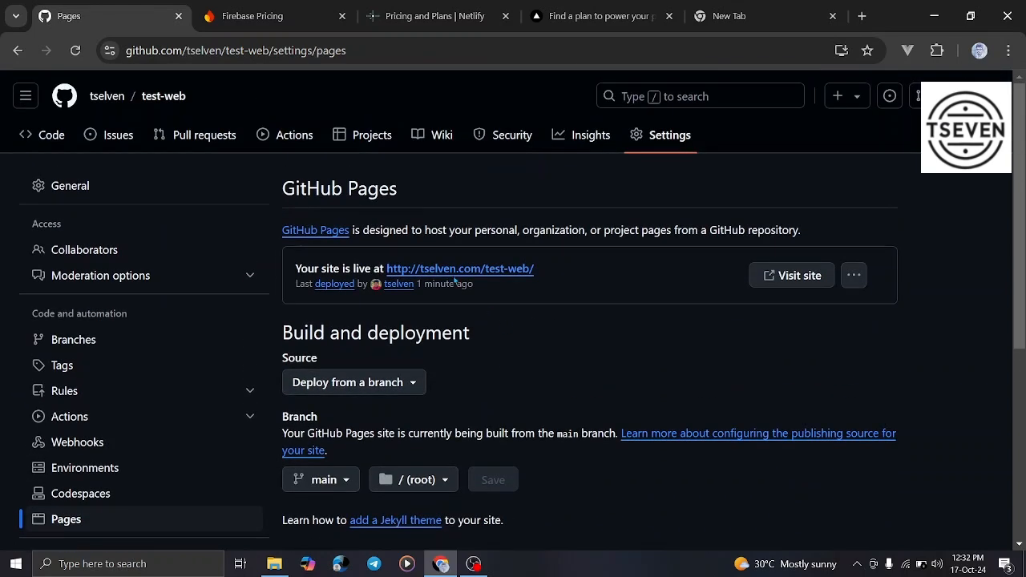
left_click(460, 277)
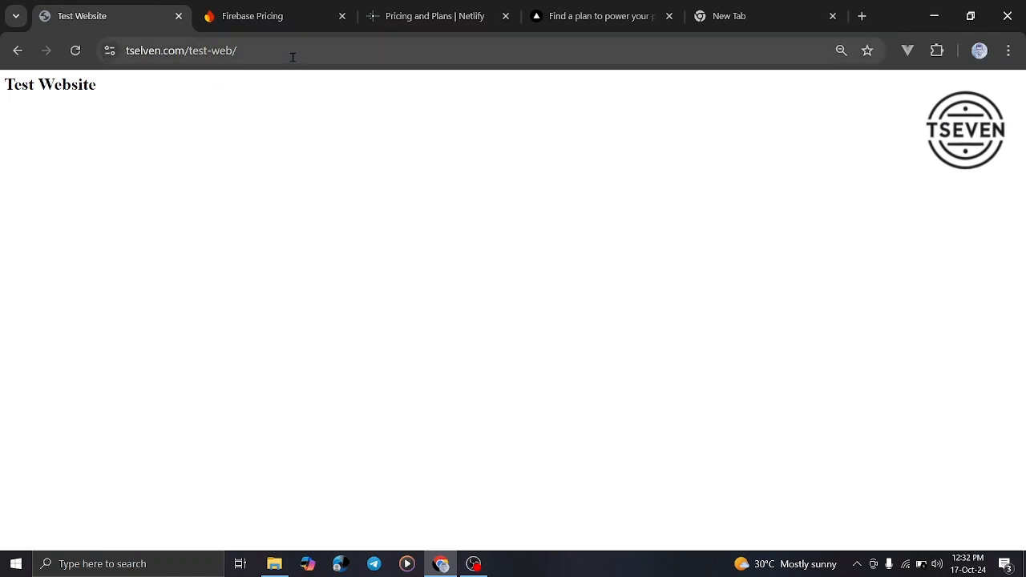
Step: Examine the full web address of the published Test Website page
left_click(293, 57)
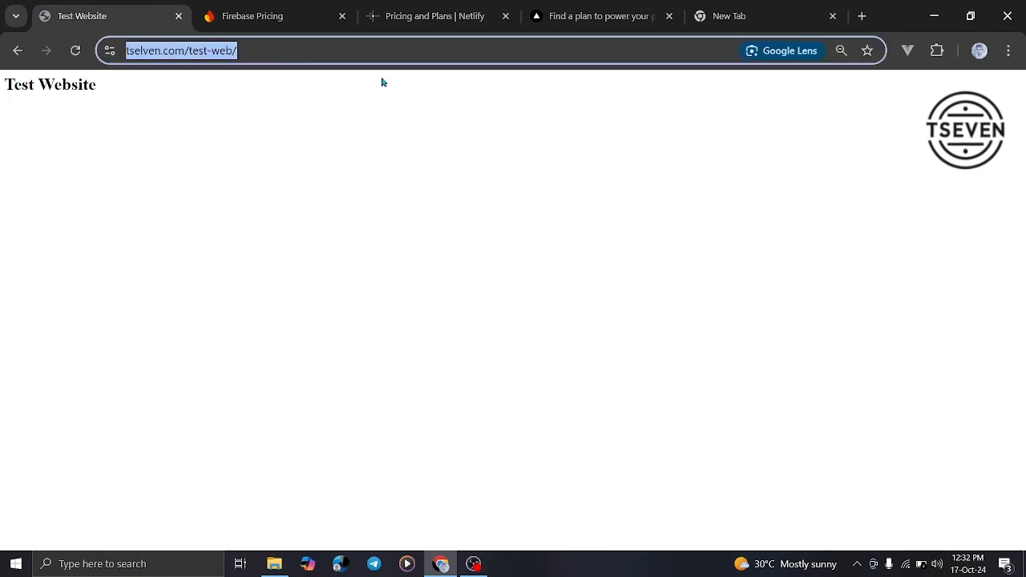
left_click(349, 51)
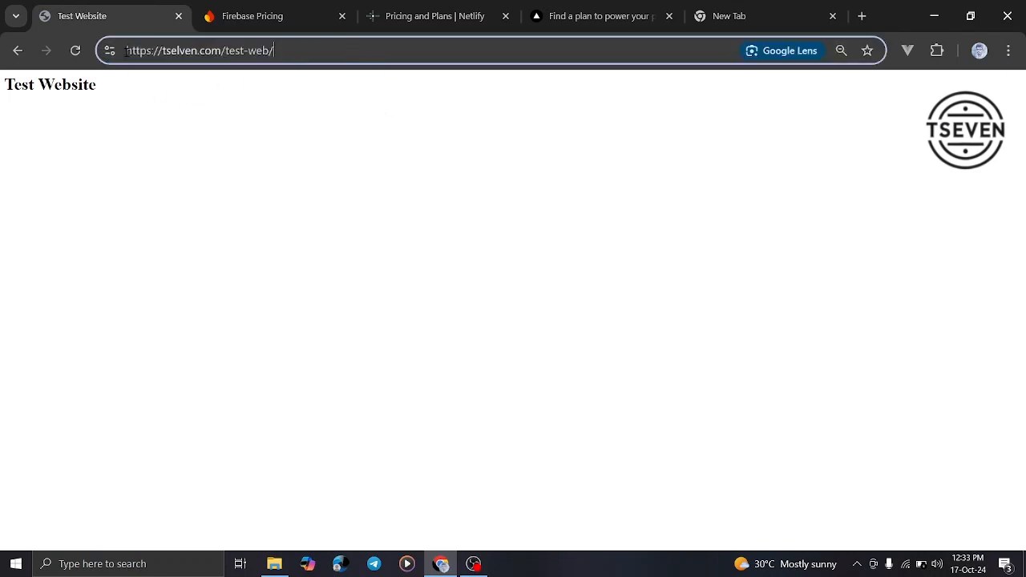
mouse_move(126, 50)
left_mouse_down()
mouse_move(298, 57)
mouse_move(126, 57)
left_mouse_up()
left_click(313, 57)
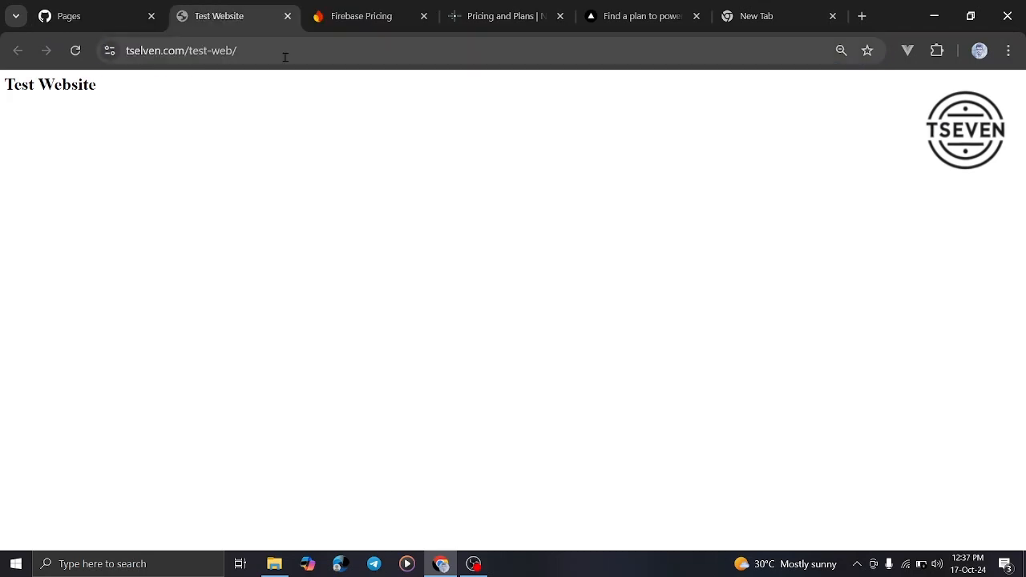
left_click(285, 57)
left_click(296, 50)
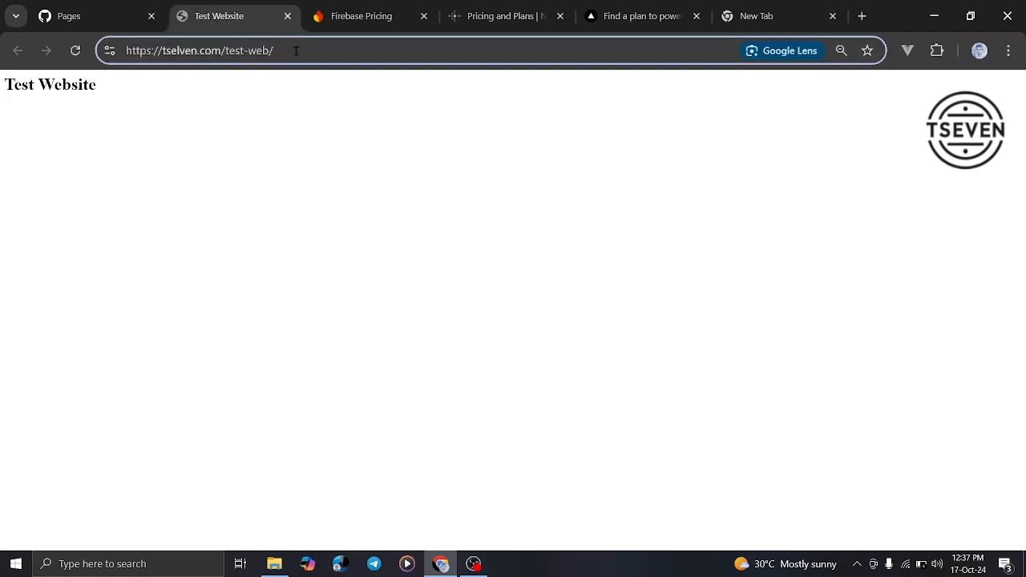
left_click_drag(296, 50, 103, 55)
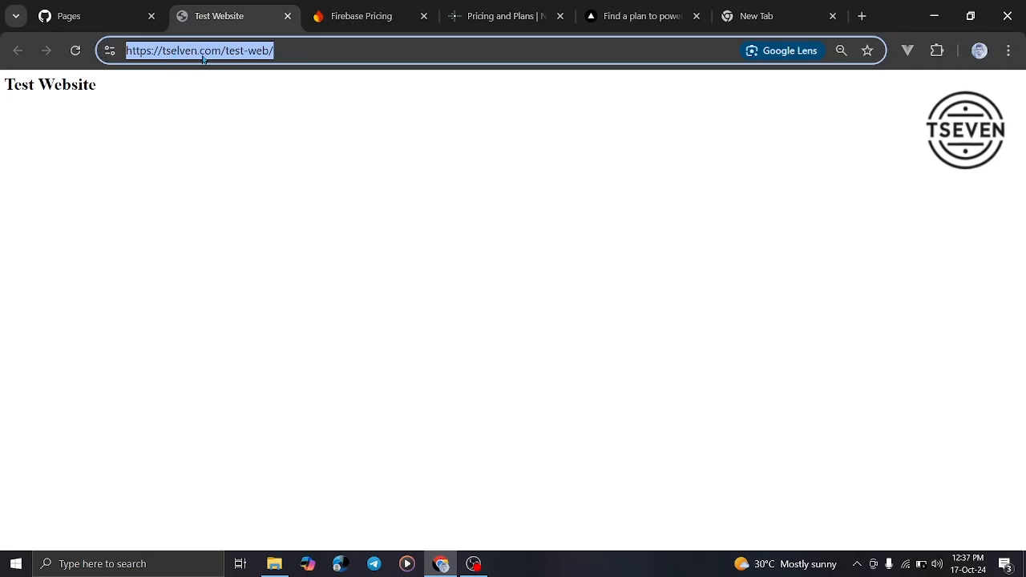
left_click(280, 53)
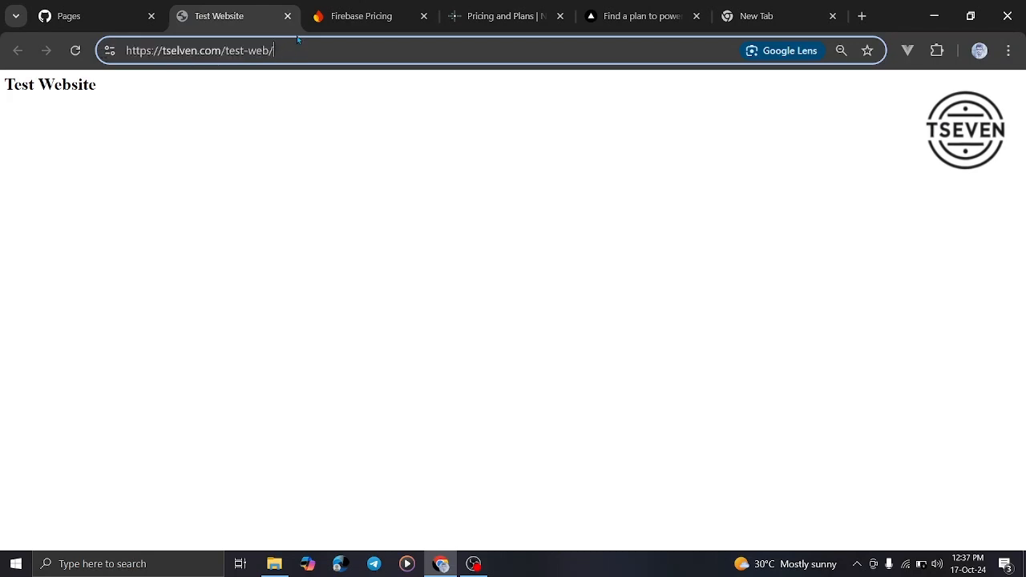
Step: In the spare browser tab, complete the account's github.io address with the path test-web and load it
left_click(327, 24)
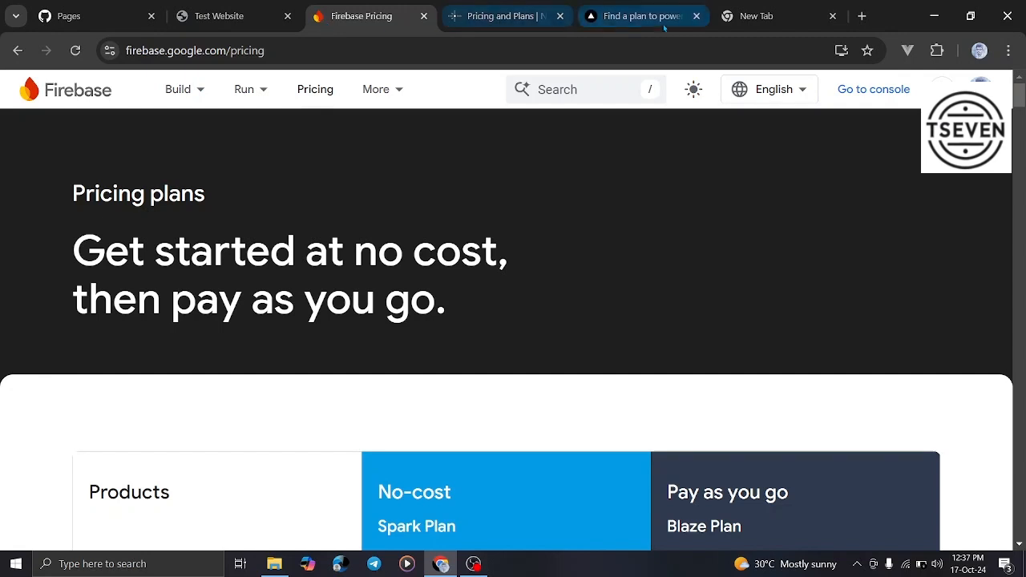
left_click(753, 18)
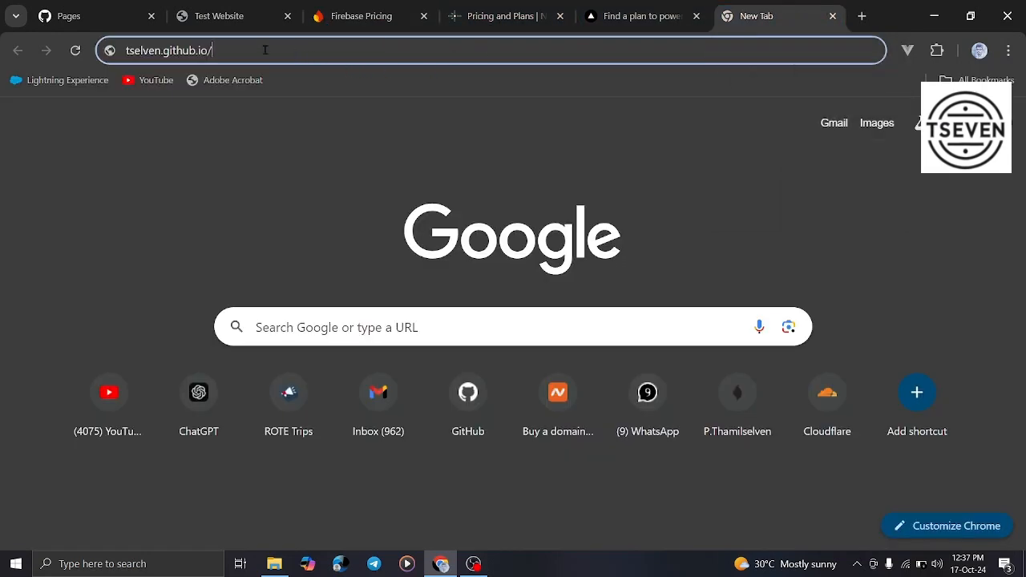
left_click_drag(249, 51, 96, 51)
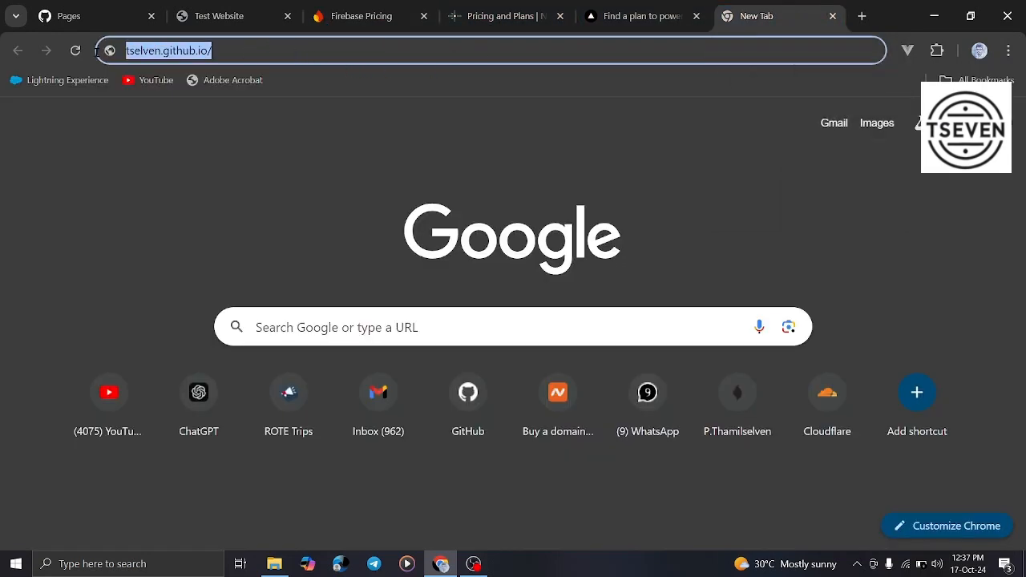
left_click(247, 50)
double_click(140, 52)
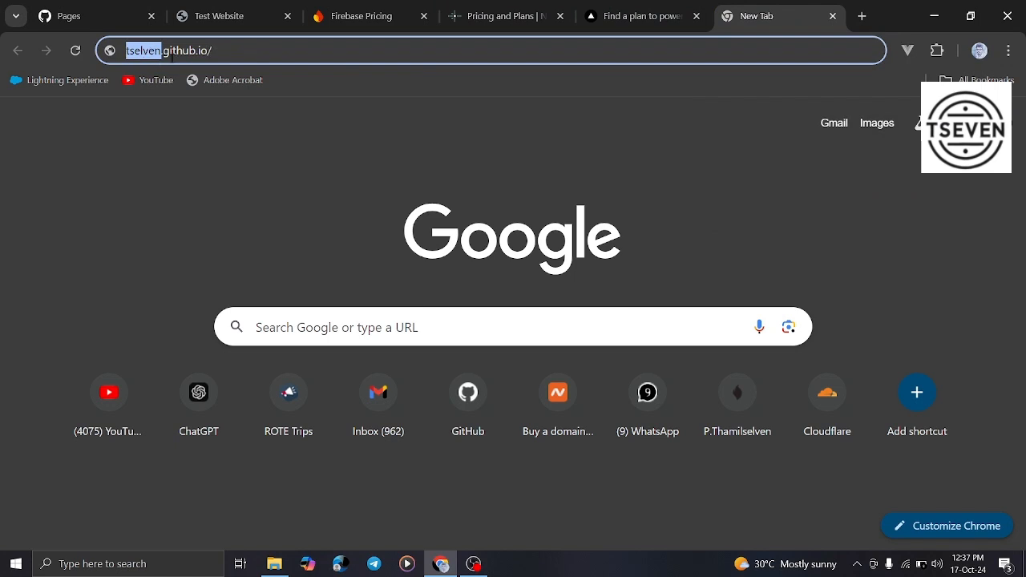
left_click(237, 56)
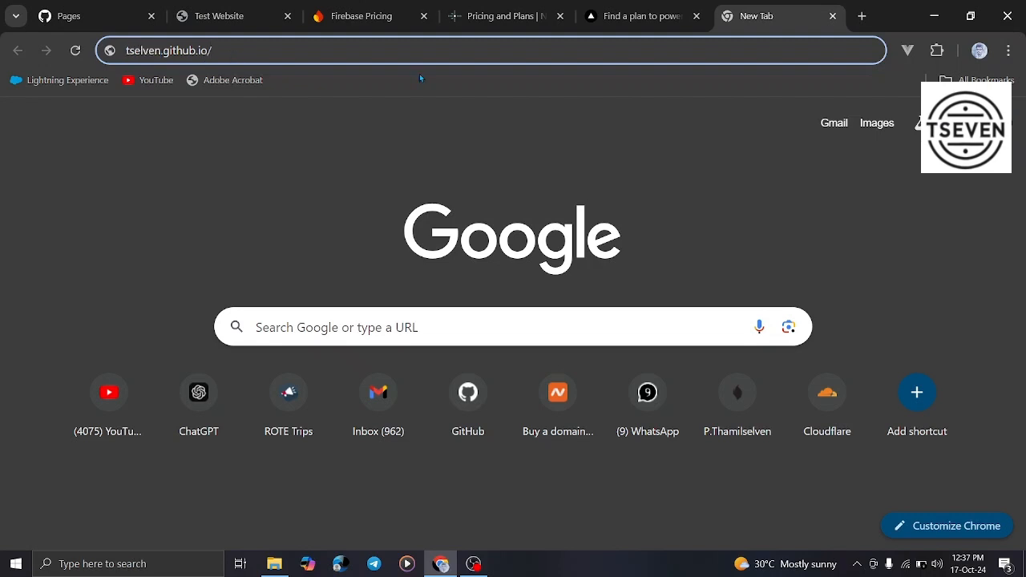
type("test")
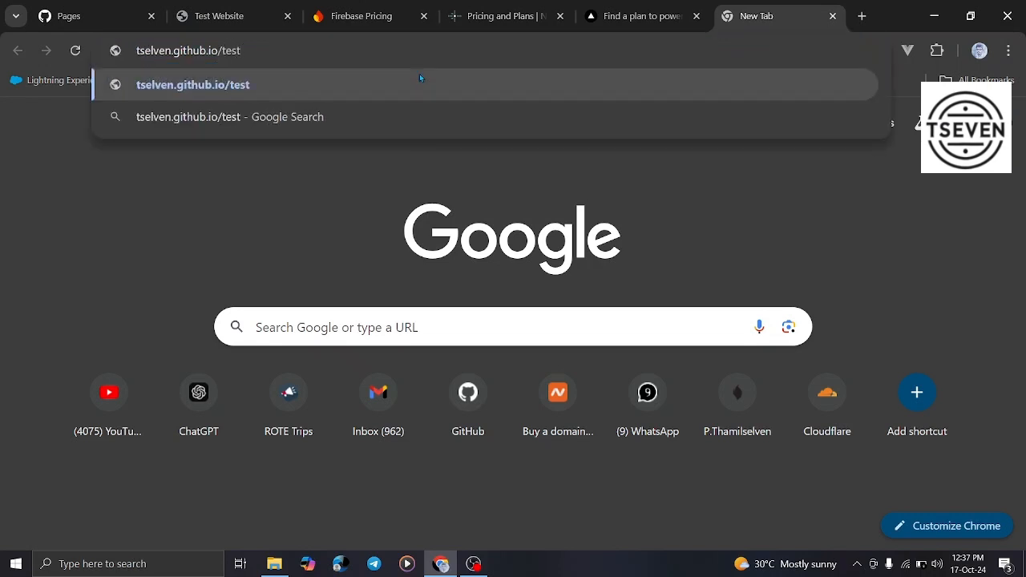
type("-web")
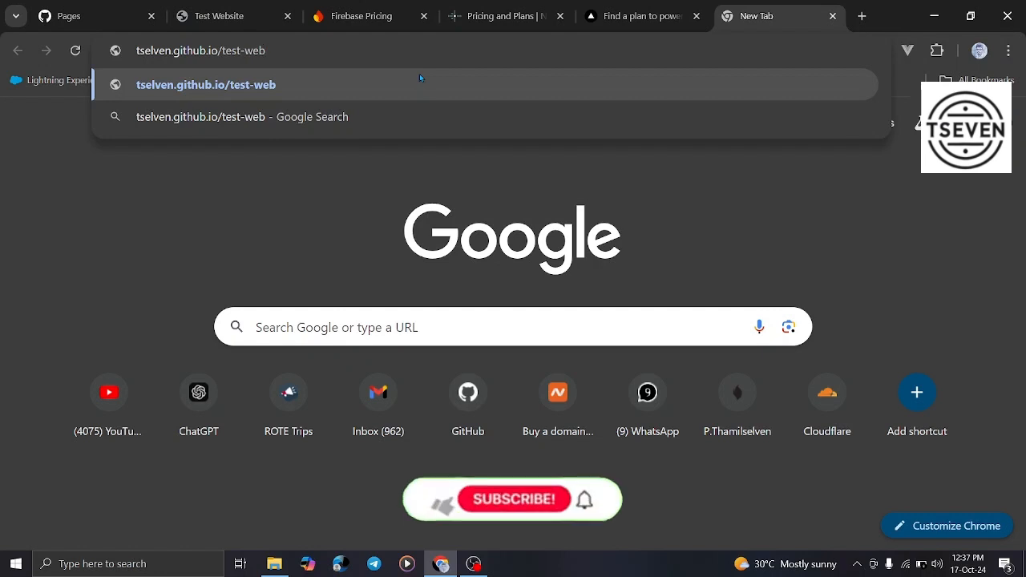
key("Return")
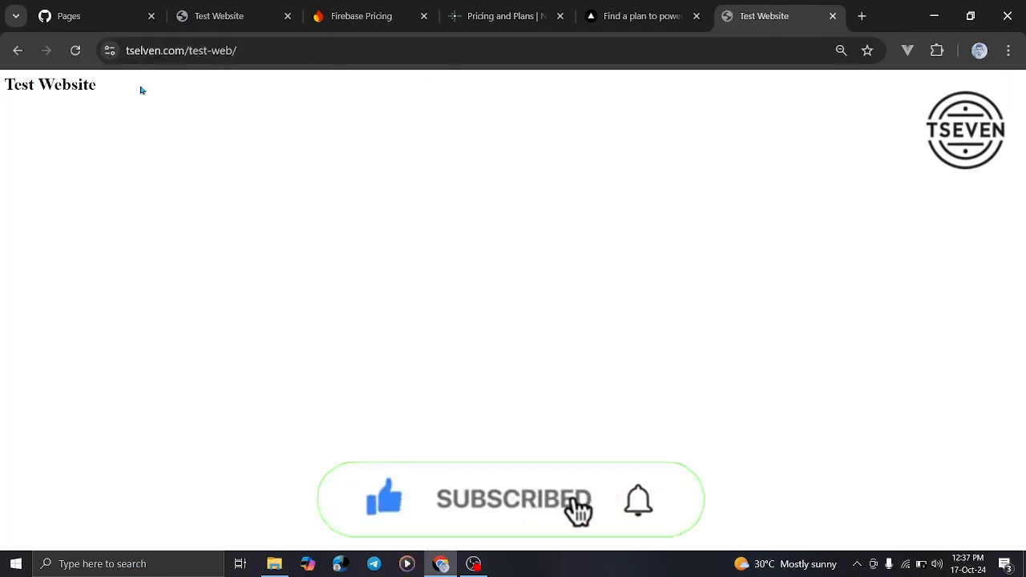
Step: Check the loaded page's heading and address, and compare them with the Test Website tab opened earlier
left_click_drag(110, 89, 3, 92)
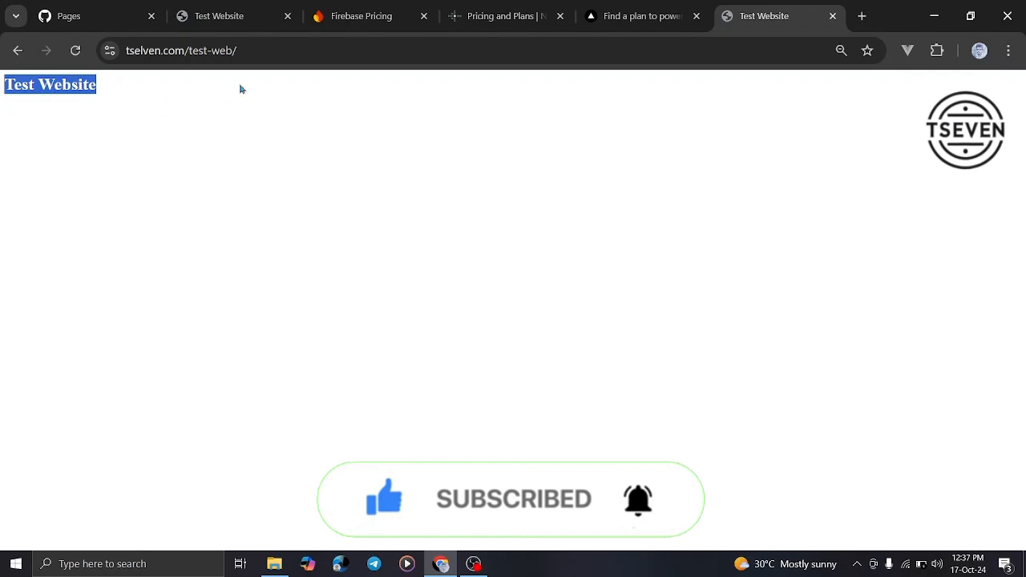
left_click_drag(259, 51, 119, 49)
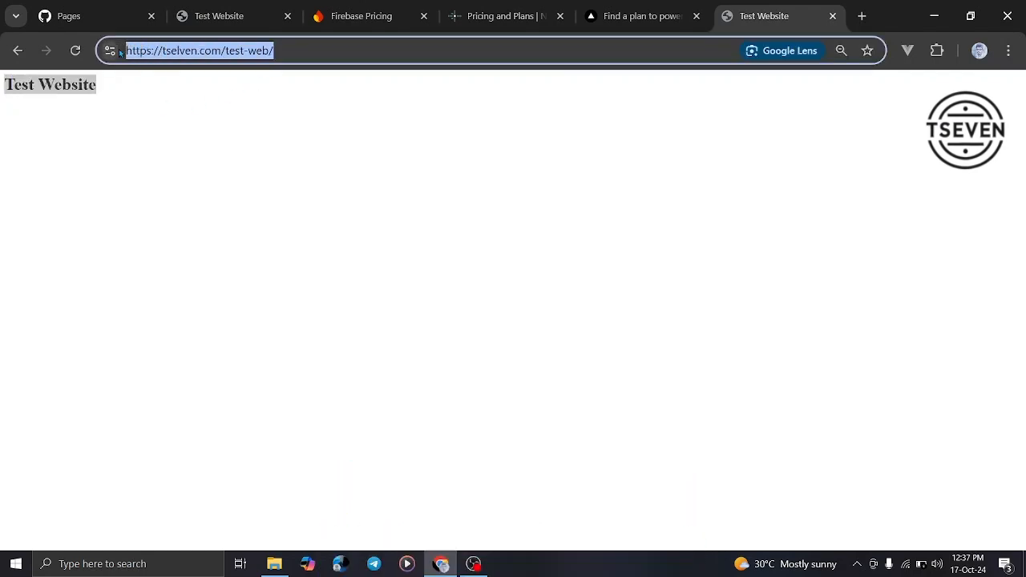
left_click(326, 46)
left_click(328, 136)
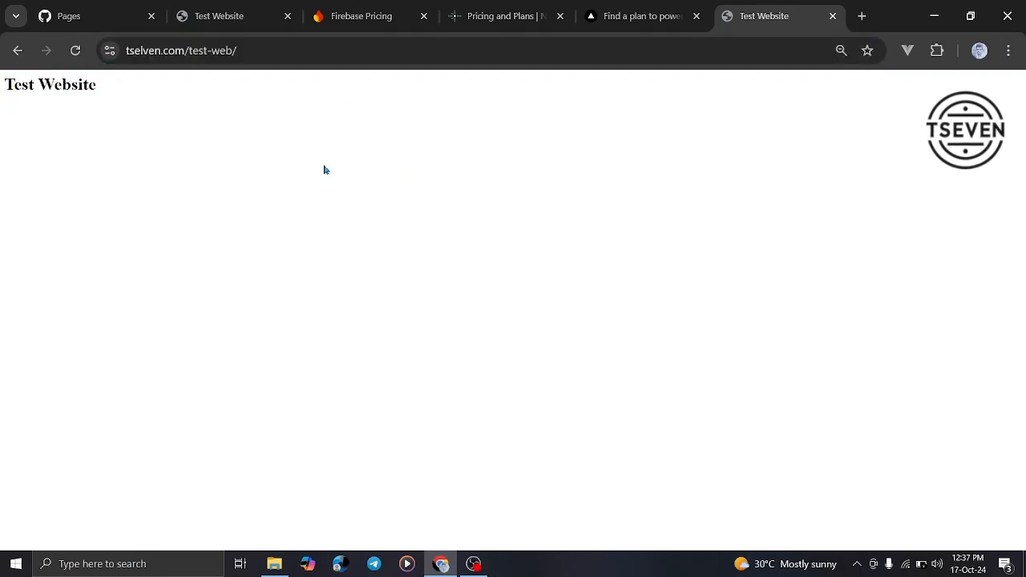
left_click(99, 21)
left_click(200, 22)
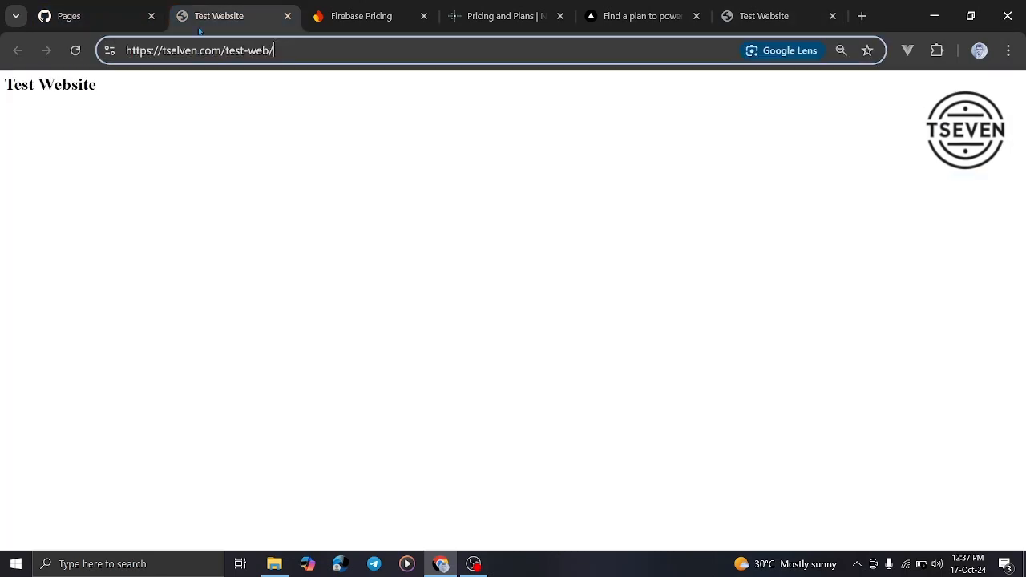
Step: Open the test-web repository's code page and check it against the heading of the published Test Website page
left_click(88, 23)
left_click(40, 138)
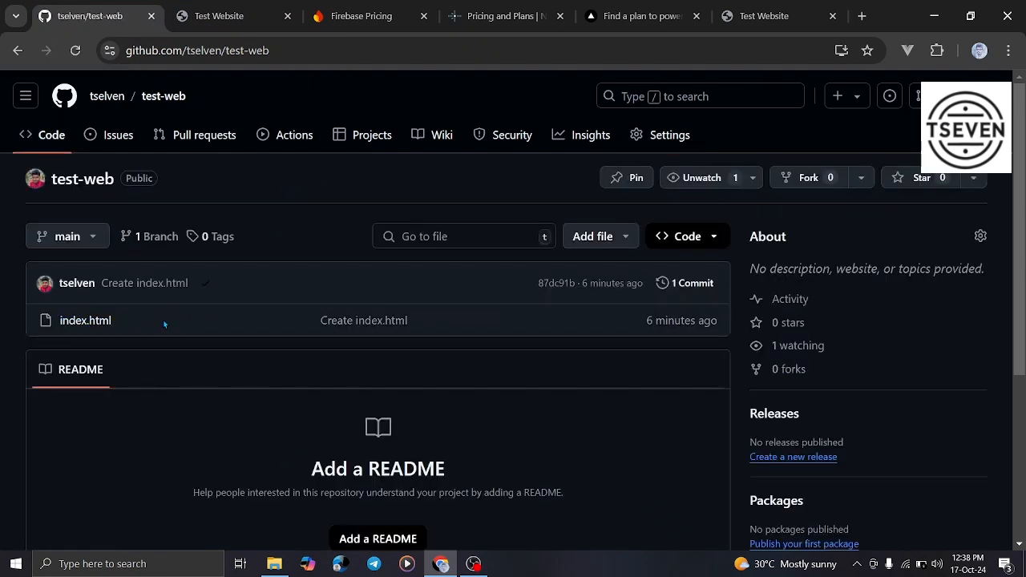
left_click(812, 7)
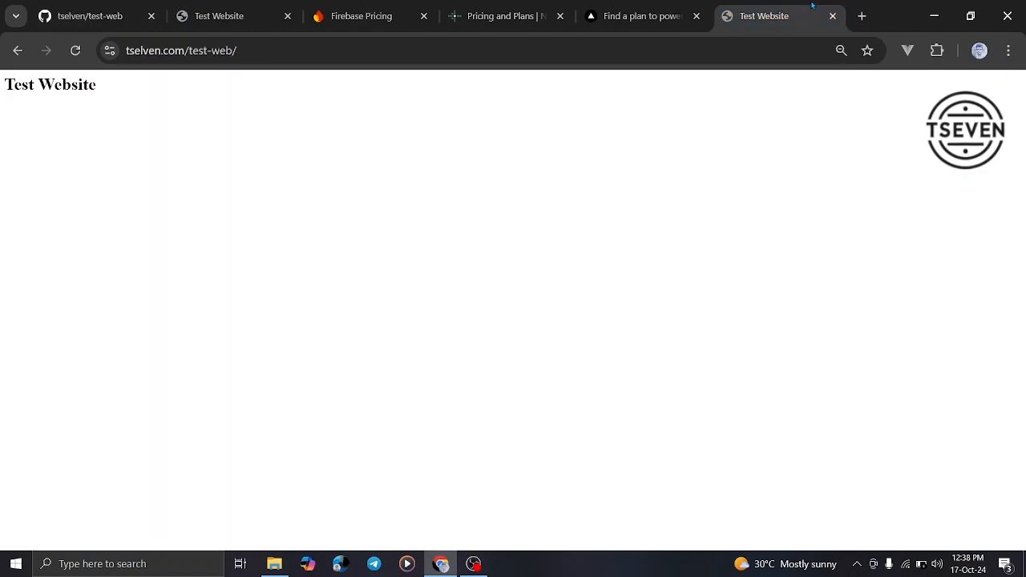
left_click_drag(110, 92, 2, 94)
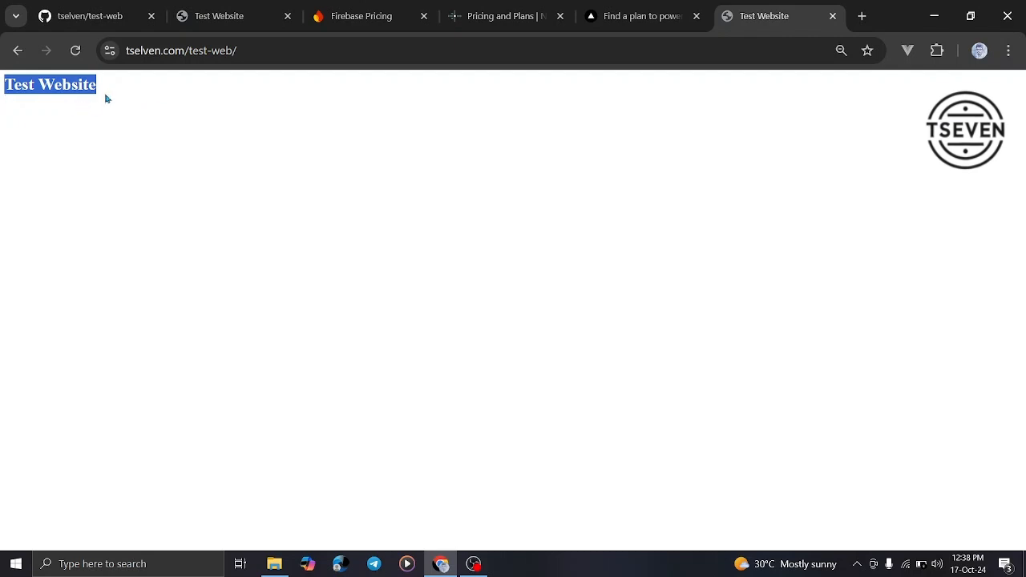
double_click(72, 87)
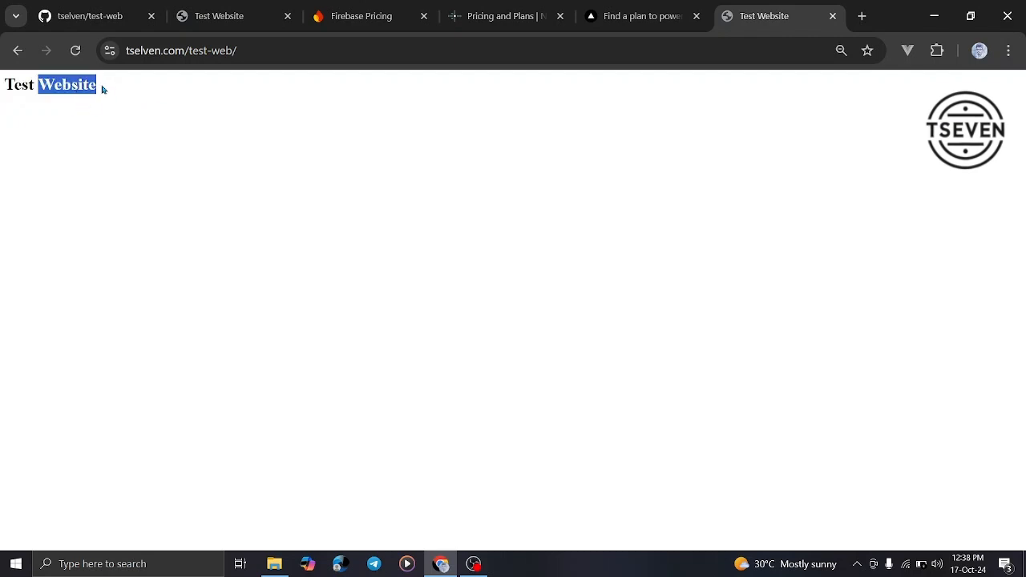
left_click_drag(104, 92, 7, 85)
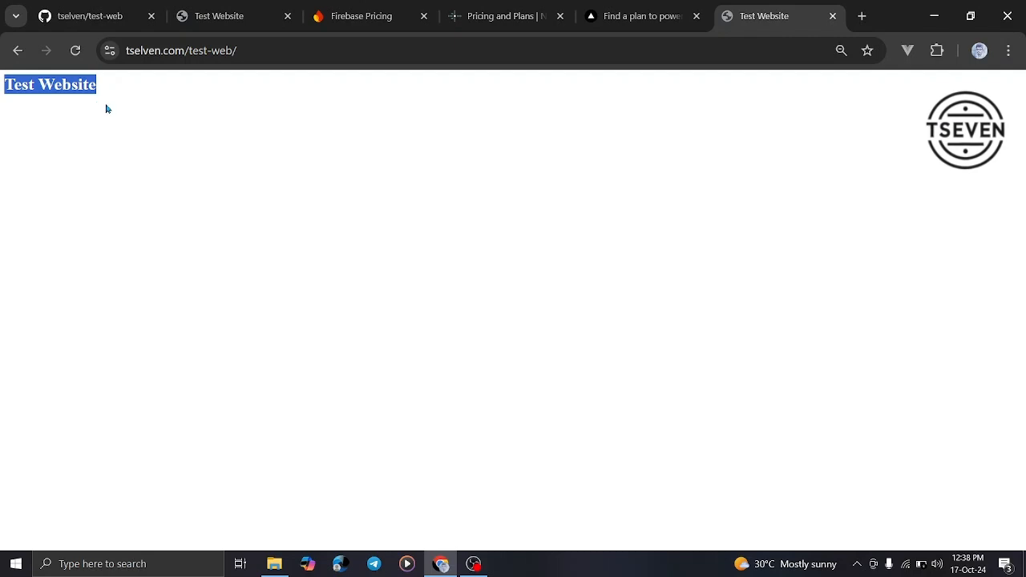
Step: Revisit the Vercel, Netlify and Firebase pricing pages and return to the test-web repository
left_click(637, 14)
left_click(499, 11)
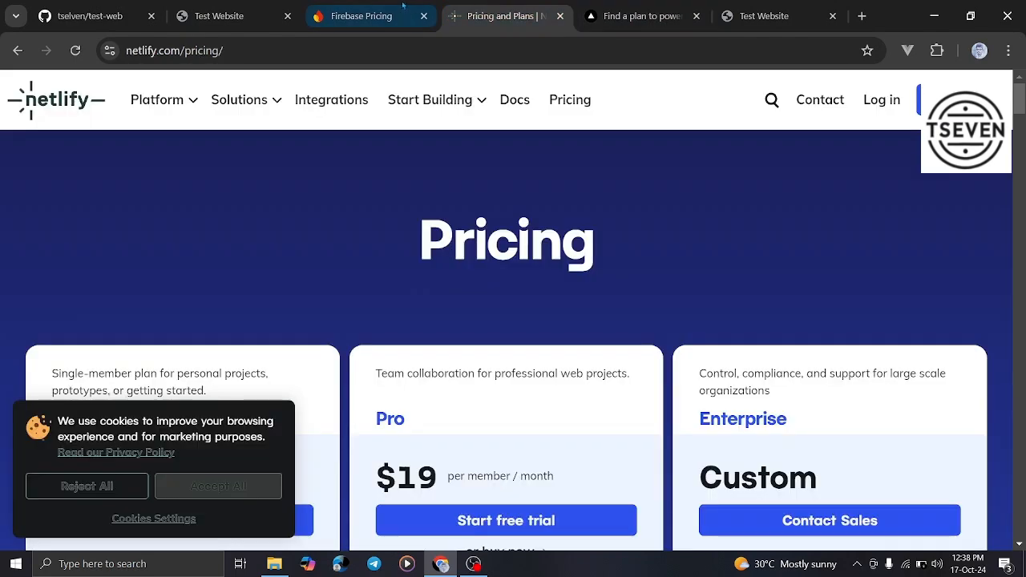
left_click(361, 15)
left_click(92, 14)
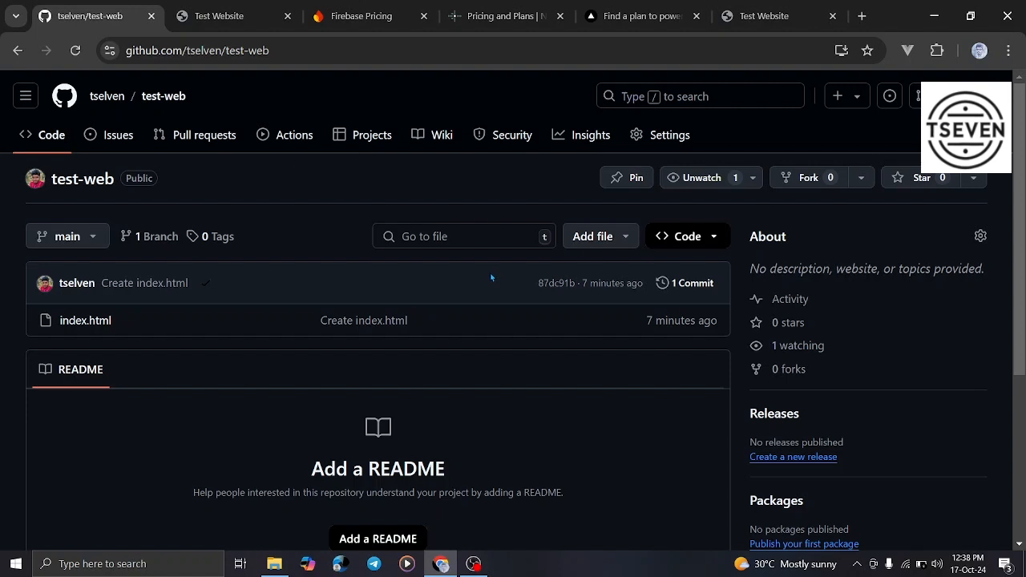
left_click(455, 233)
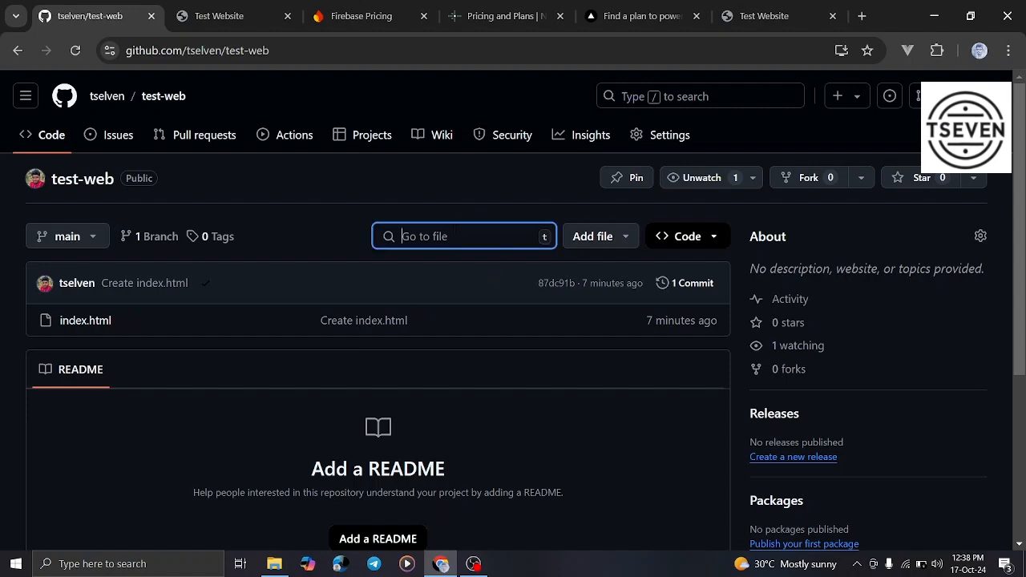
left_click(450, 217)
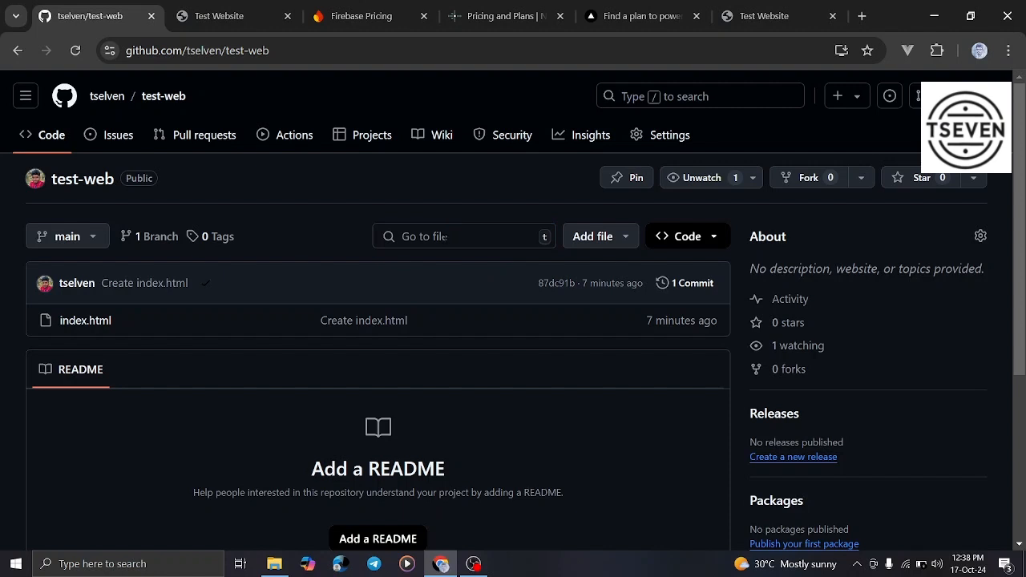
left_click(445, 236)
left_click(435, 212)
Step: Close the GitHub repository tab and both Test Website tabs, keeping the Firebase, Netlify and Vercel pricing pages open
left_click(152, 17)
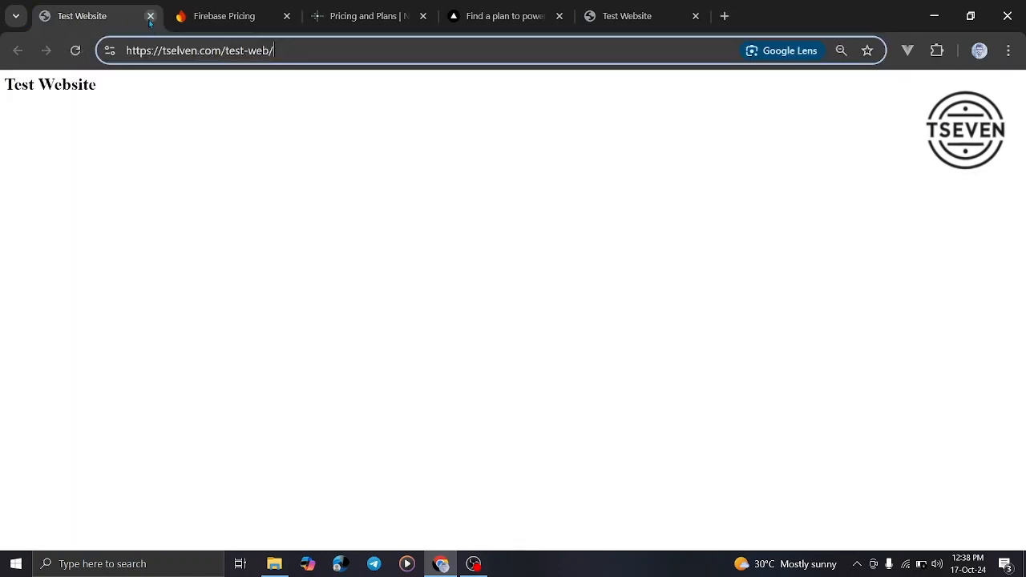
left_click(150, 17)
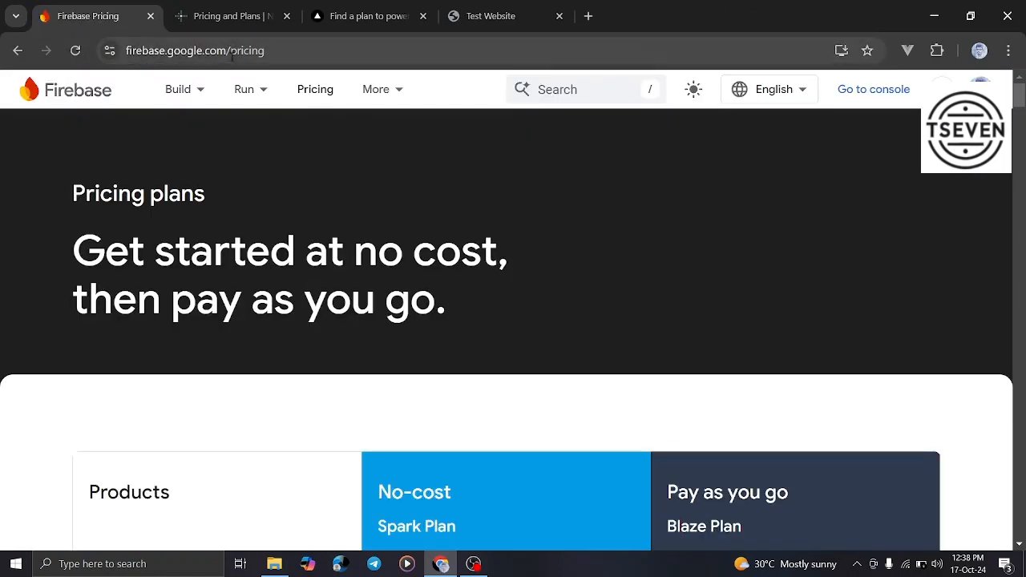
left_click(560, 16)
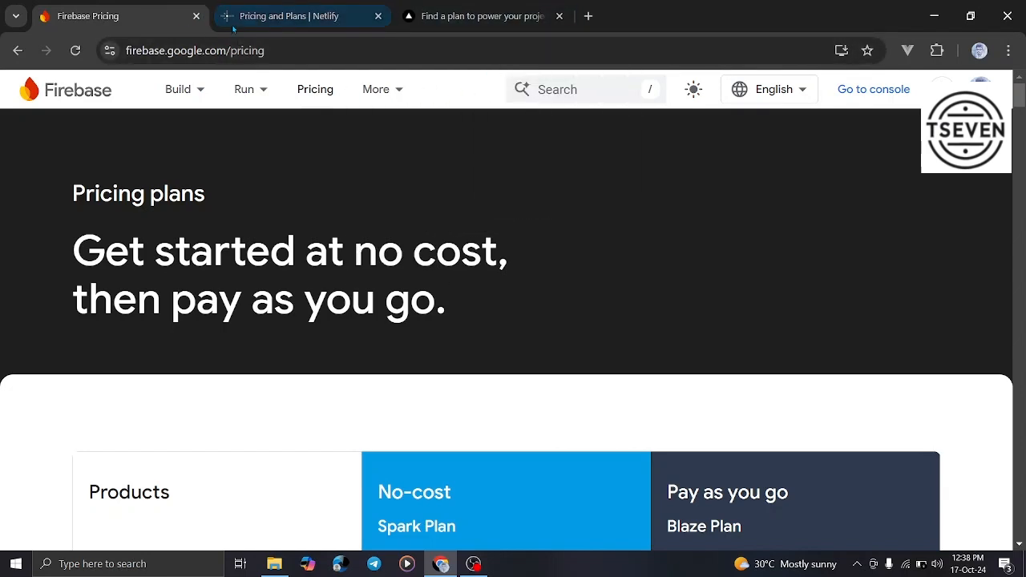
Step: Compare the hosting plans on the Firebase, Netlify and Vercel pricing pages
left_click(315, 16)
left_click(525, 17)
left_click(354, 10)
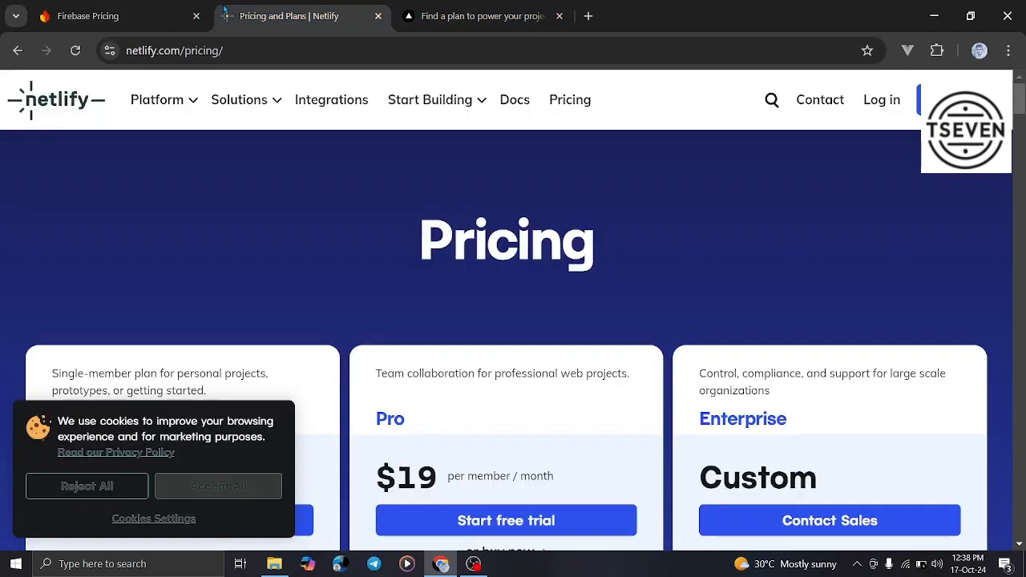
left_click(112, 16)
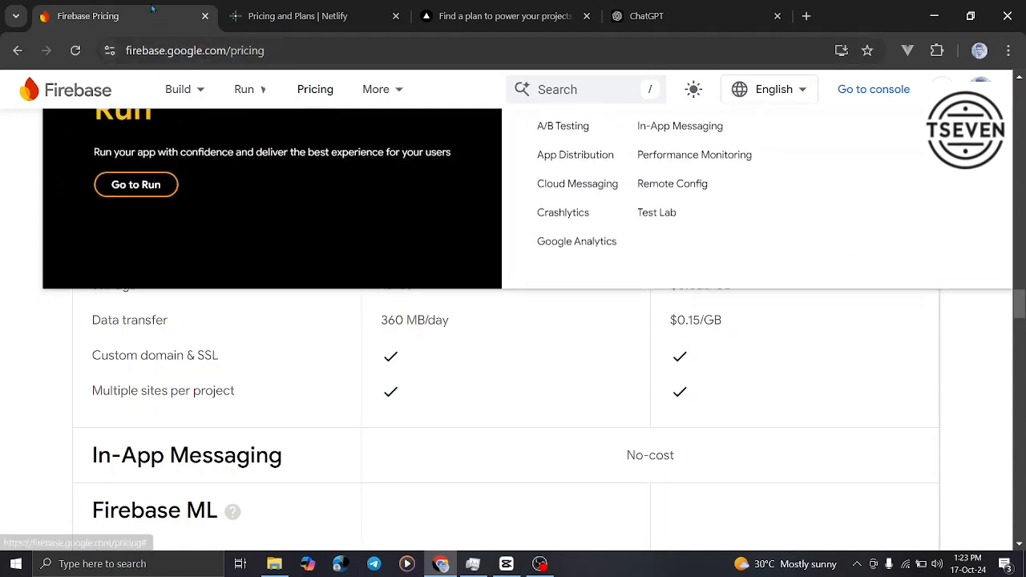
left_click(320, 14)
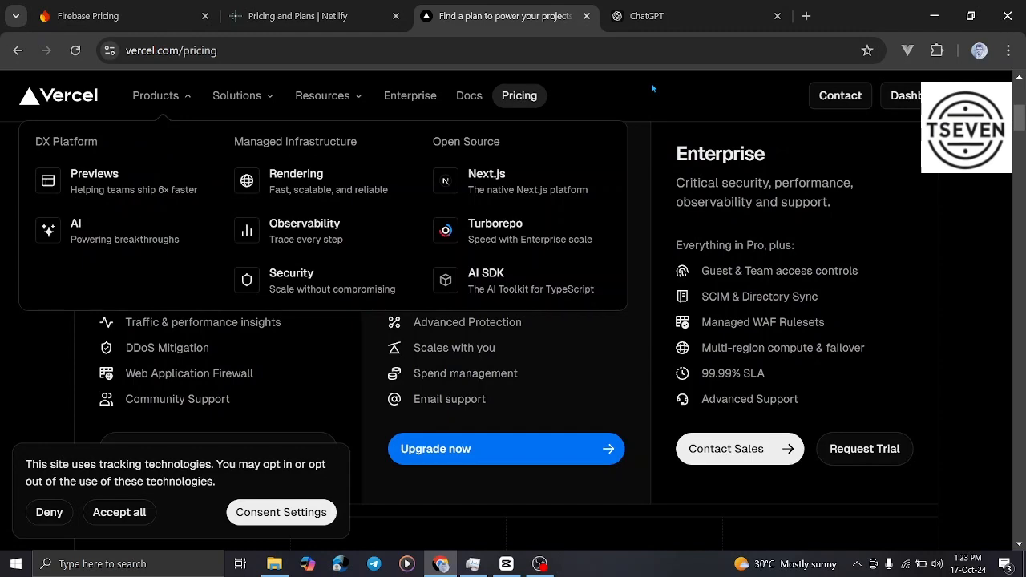
left_click(344, 16)
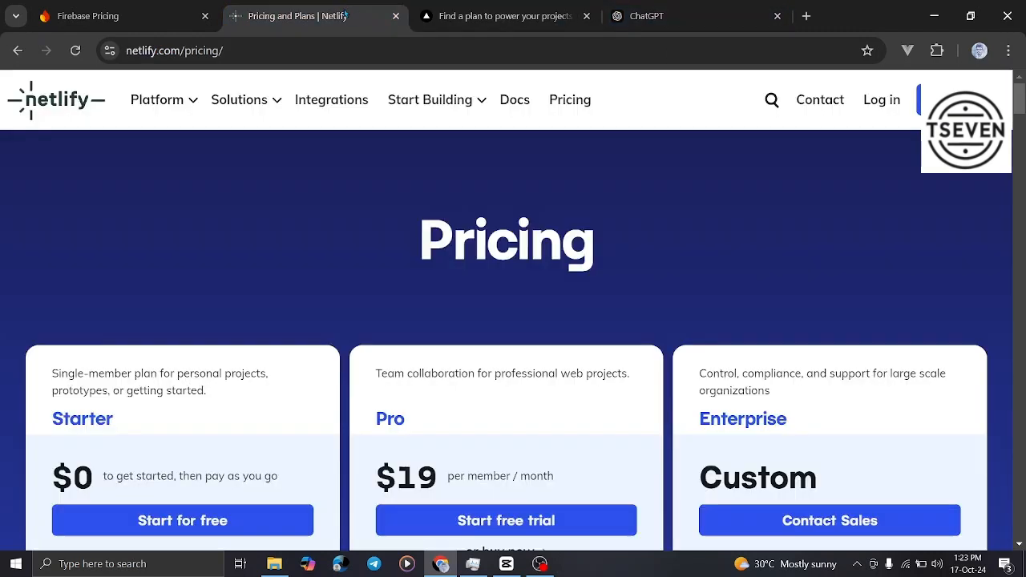
left_click(173, 8)
left_click(312, 6)
left_click(455, 9)
left_click(287, 7)
left_click(161, 12)
left_click(305, 12)
left_click(504, 16)
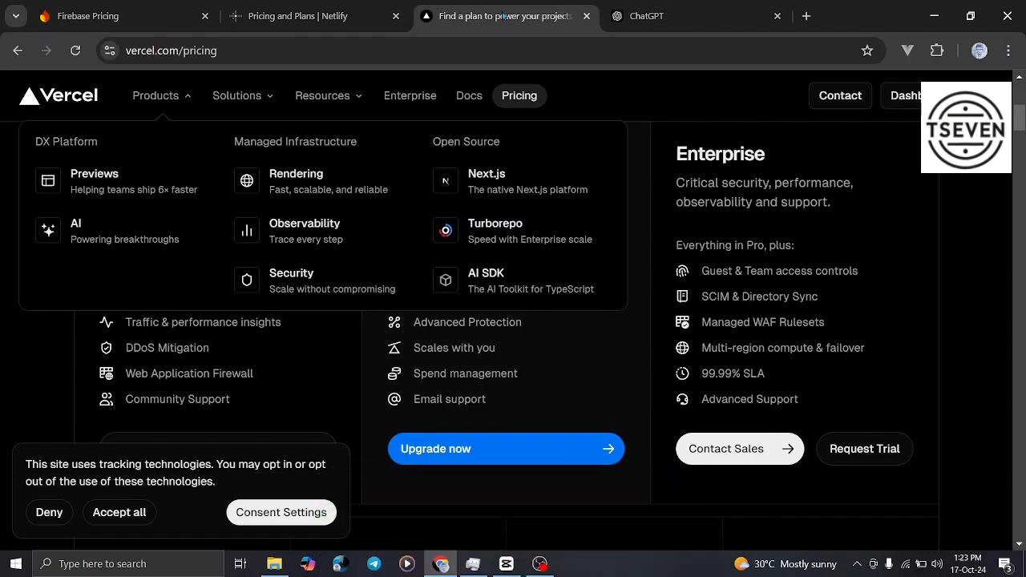
left_click(170, 14)
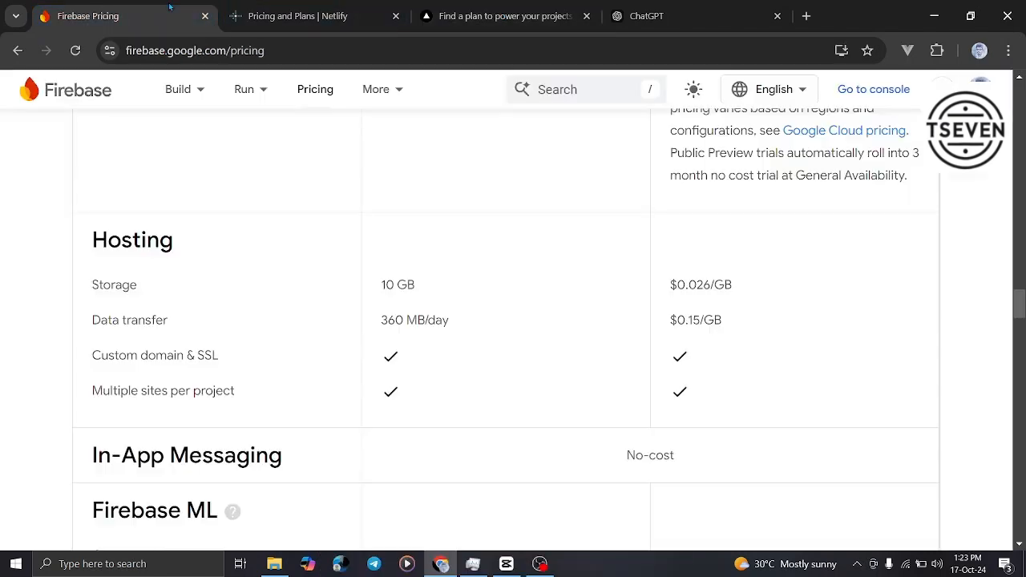
left_click(235, 15)
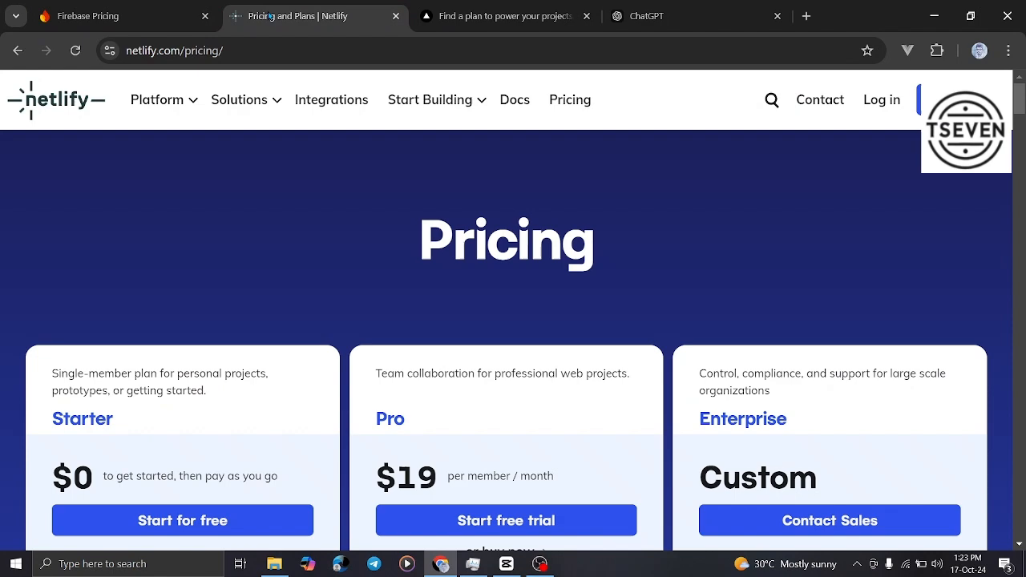
left_click(433, 22)
left_click(231, 10)
left_click(152, 9)
left_click(311, 9)
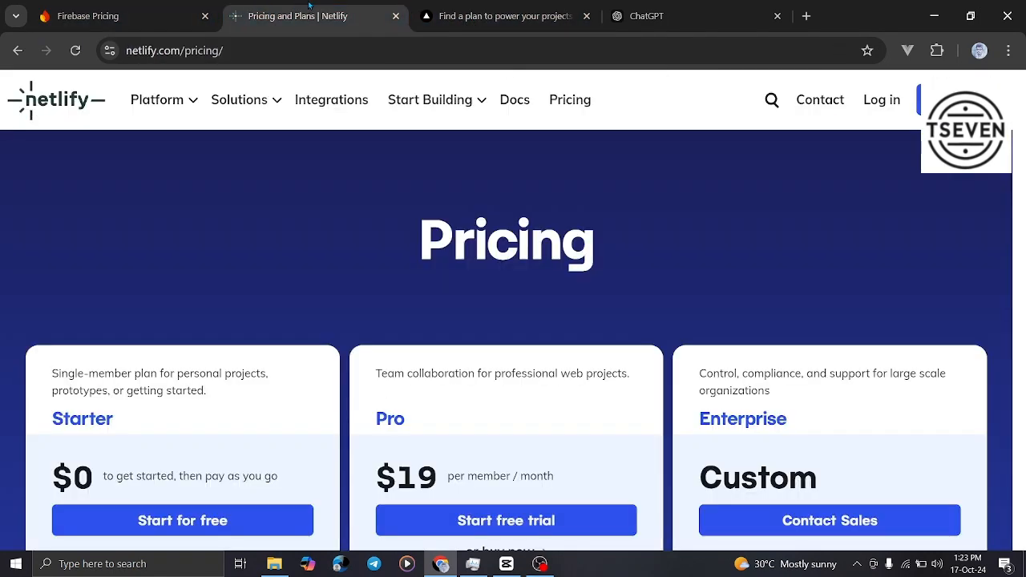
left_click(493, 17)
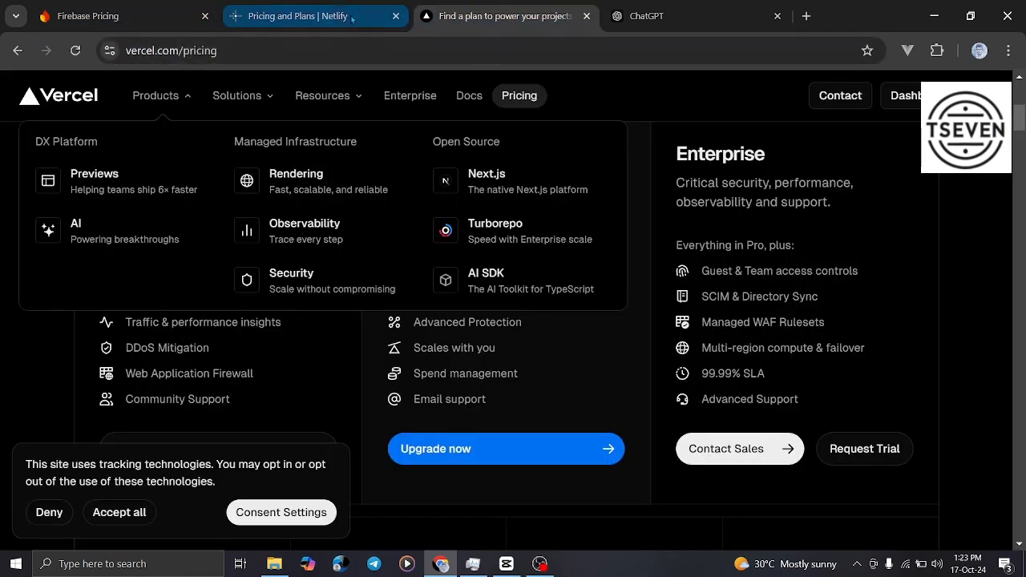
mouse_move(345, 16)
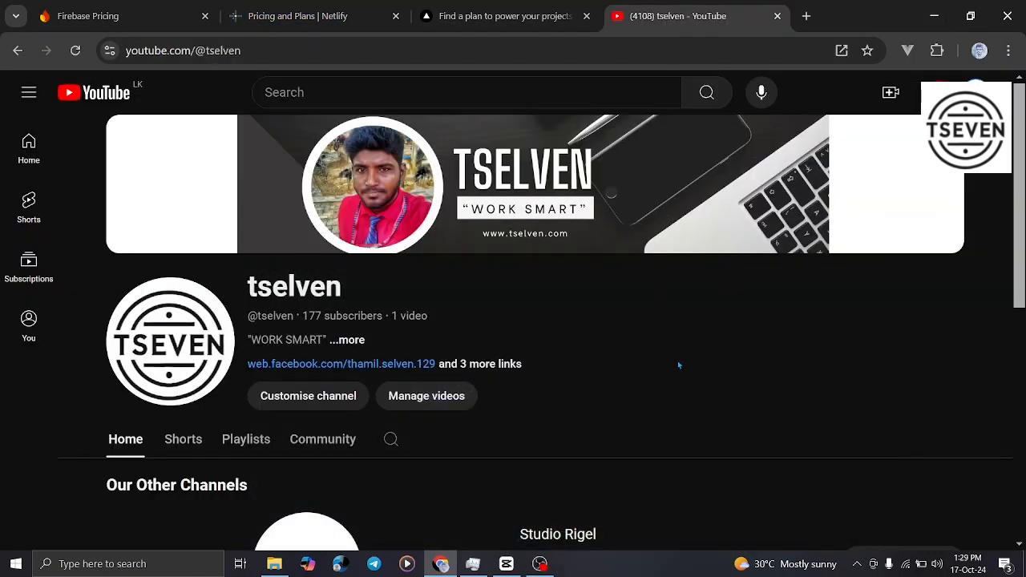
Step: On the YouTube channel, browse the home, Shorts and Playlists sections and open the "Build a Search Engine" playlist
scroll(678, 365, "down", 5)
scroll(679, 365, "up", 5)
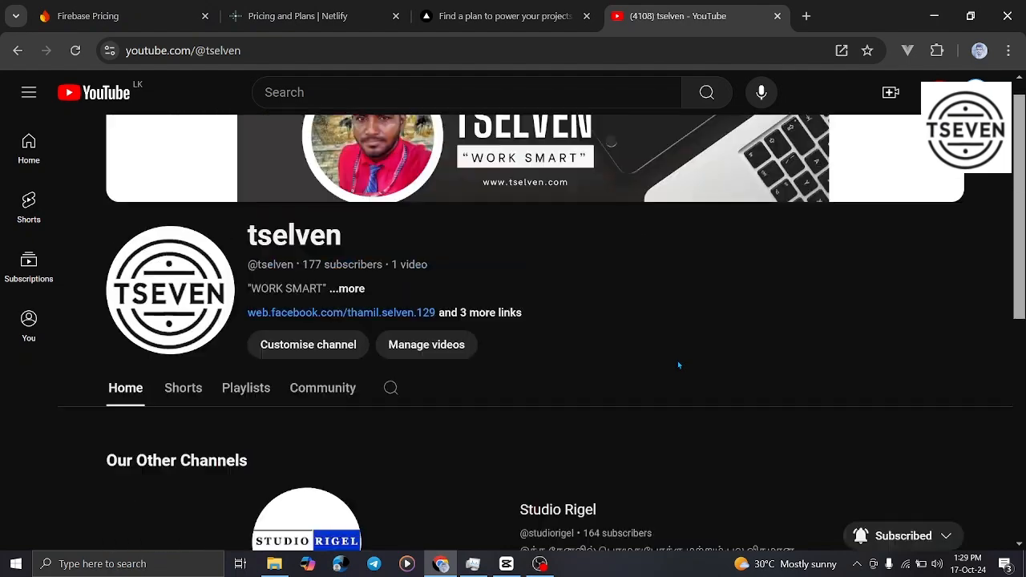
left_click(171, 433)
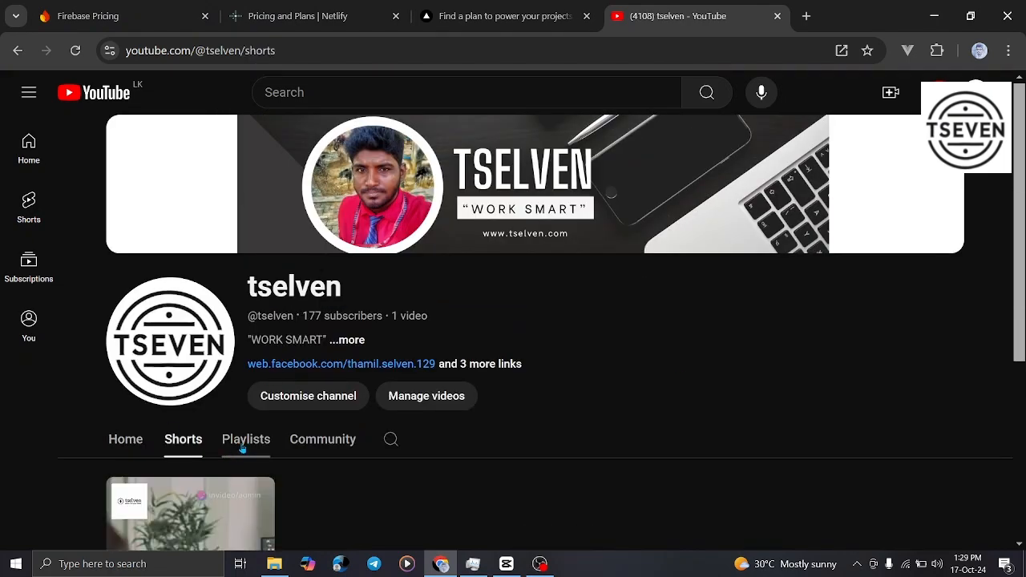
left_click(243, 448)
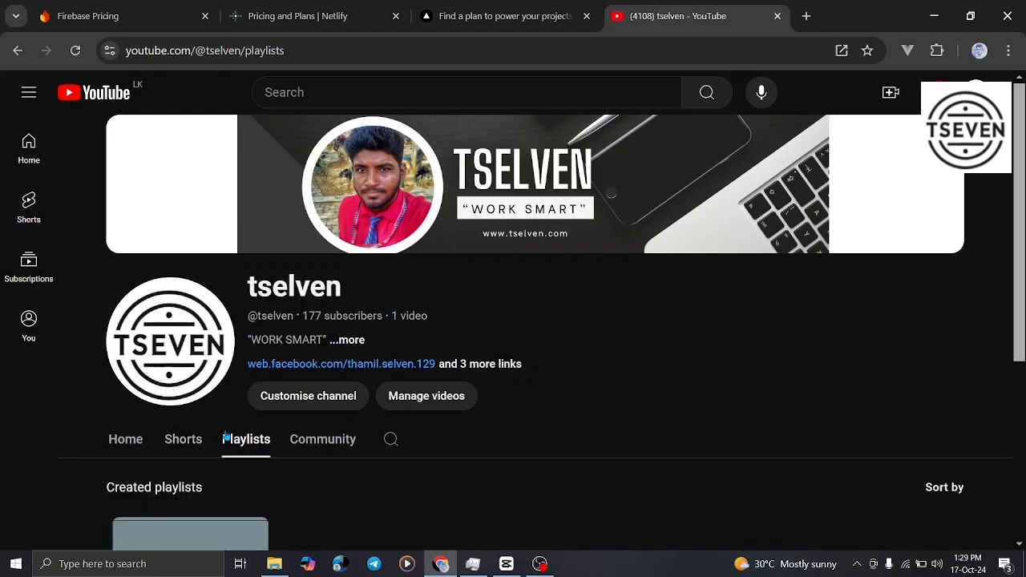
scroll(227, 437, "down", 3)
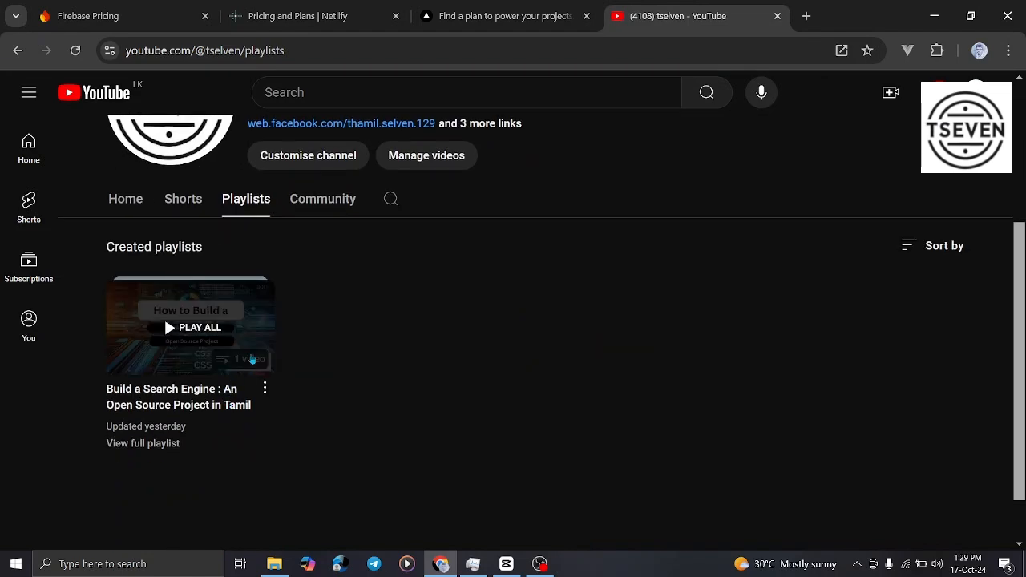
left_click(276, 416)
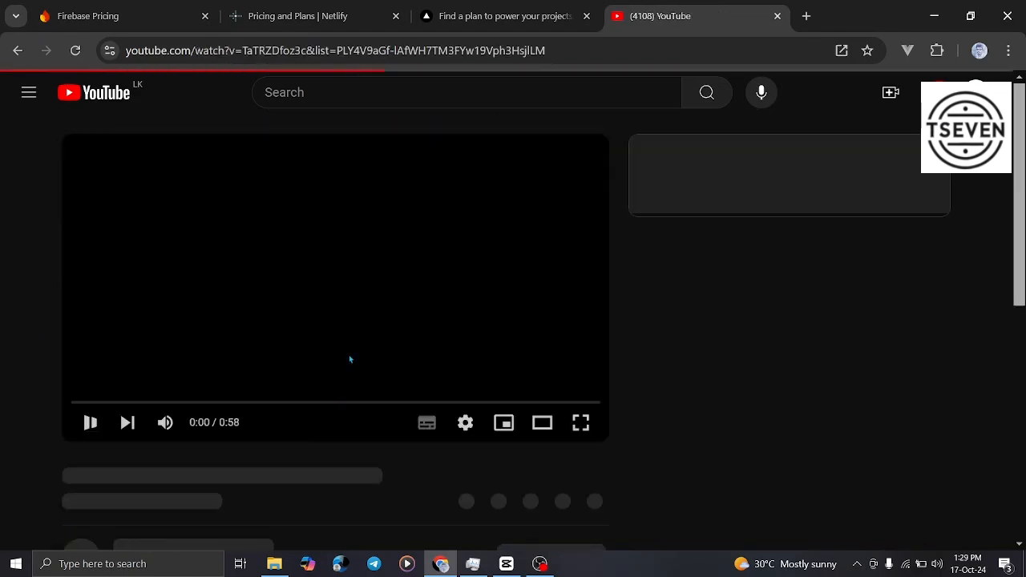